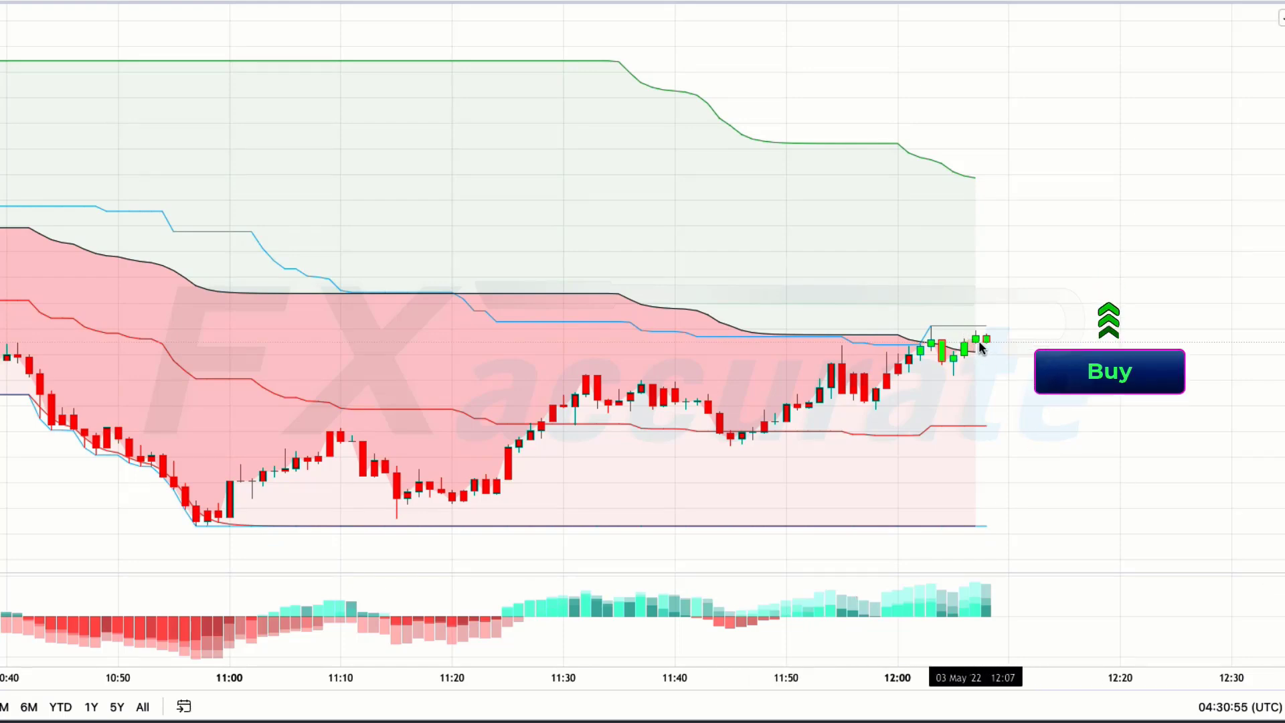
- Draw bands at entry 162.874, stop 162.710 and target 163.13, plus a horizontal line at 162.710
drag(978, 344, 1244, 343)
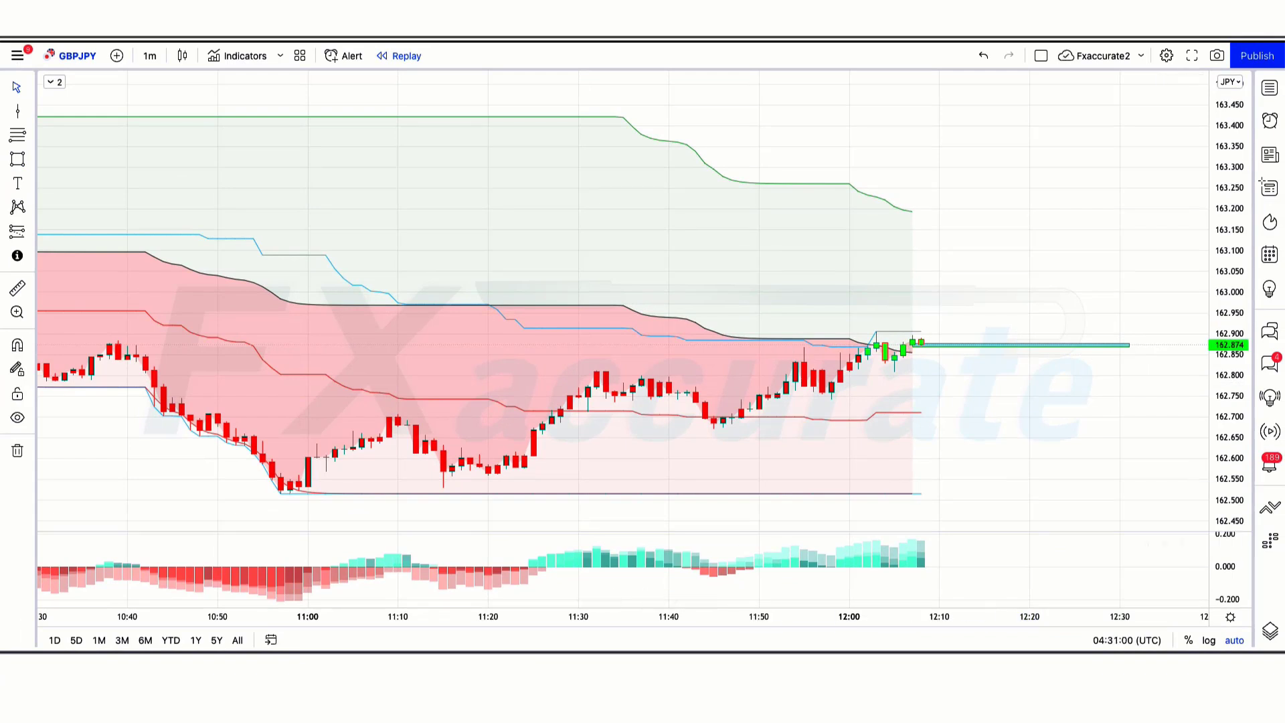
drag(915, 415, 1137, 420)
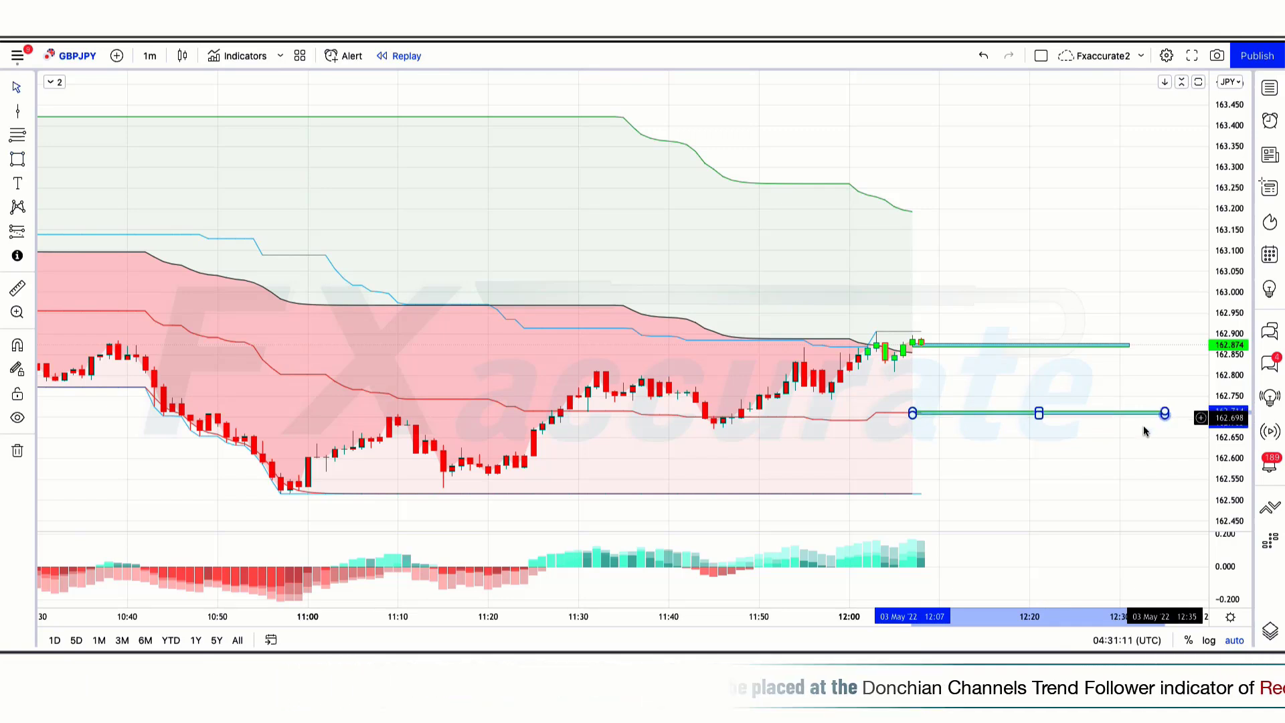
click(1031, 462)
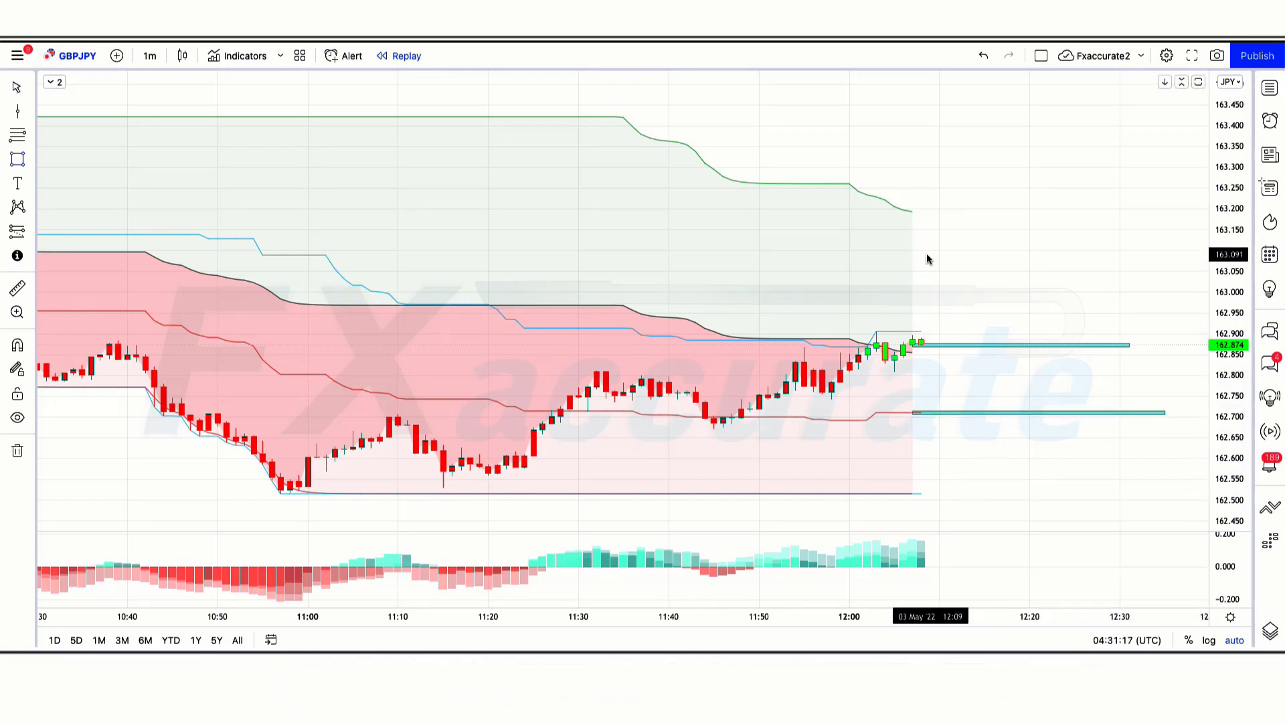
drag(912, 238, 1165, 242)
click(1067, 175)
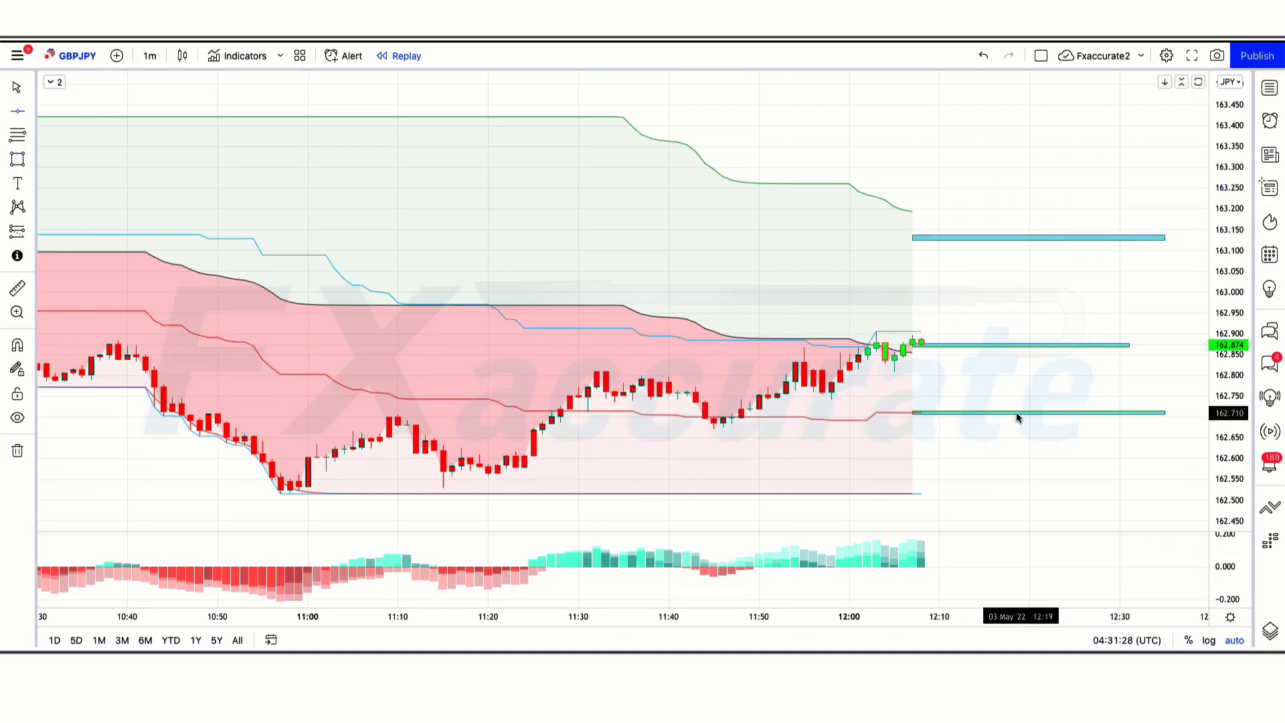
key(alt+h)
key(alt+h)
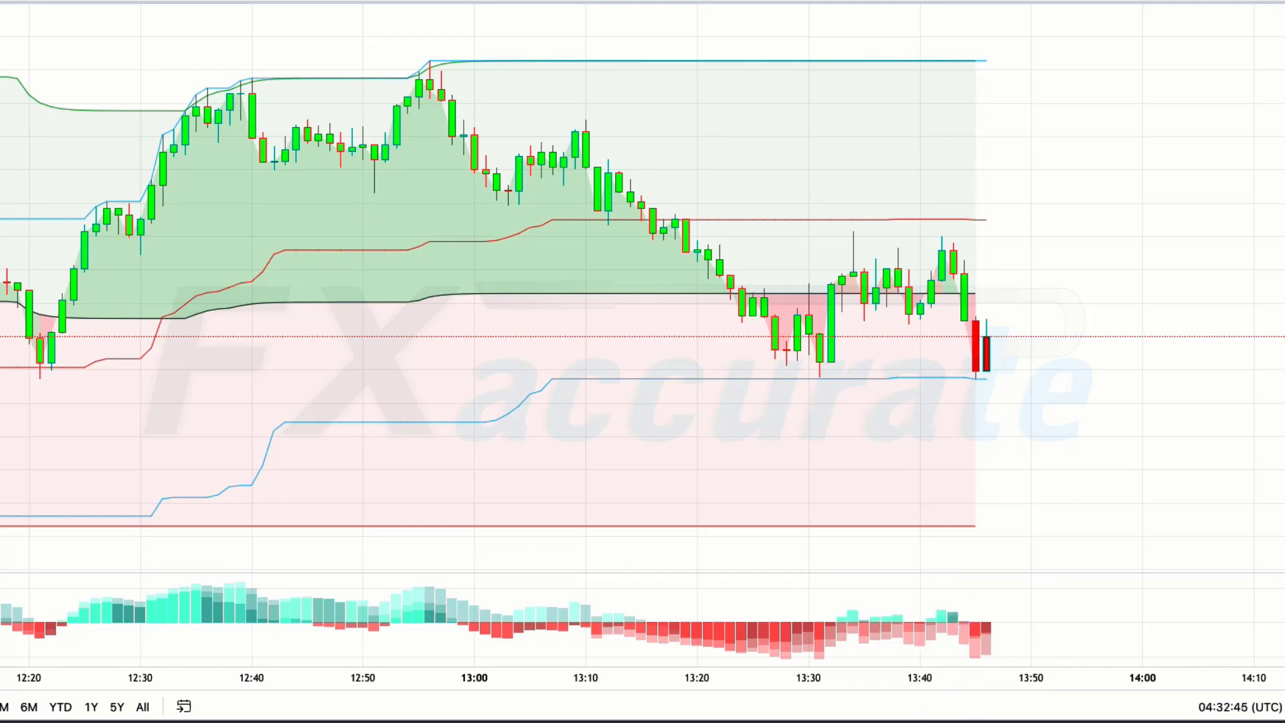
- Draw the entry line at 162.800 and a stop band up to the red line near 162.980
click(969, 342)
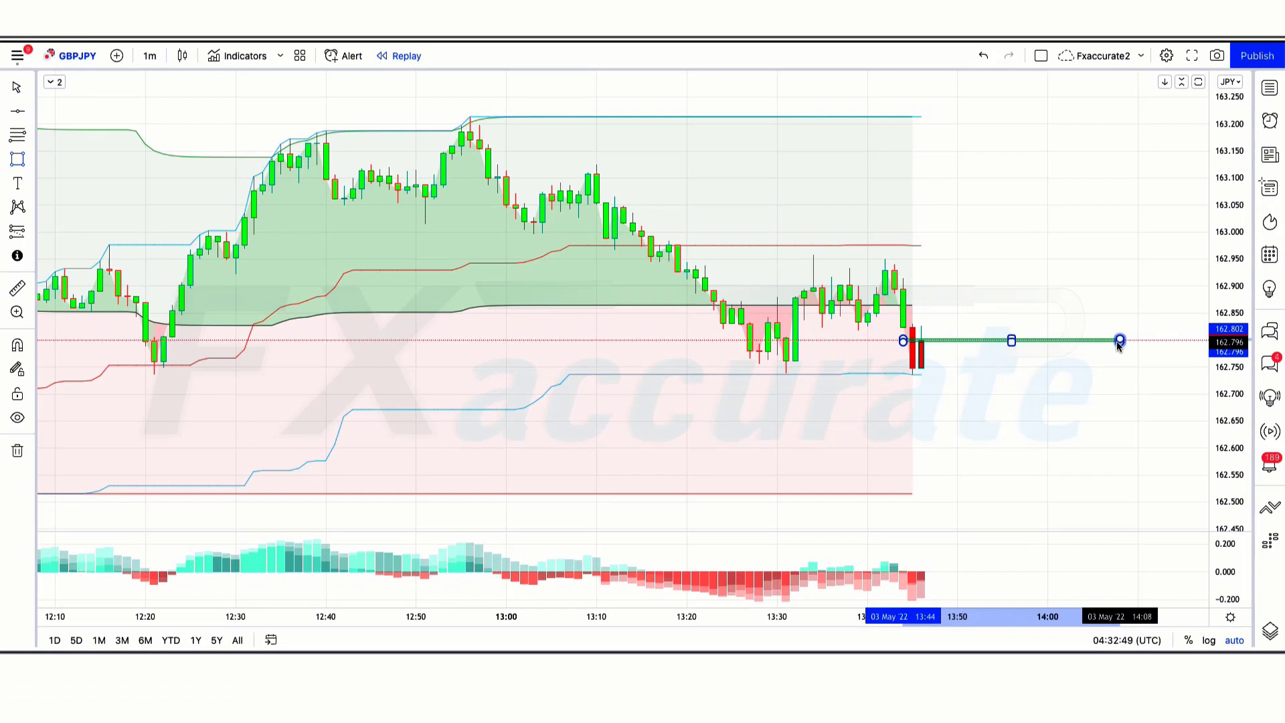
click(1117, 343)
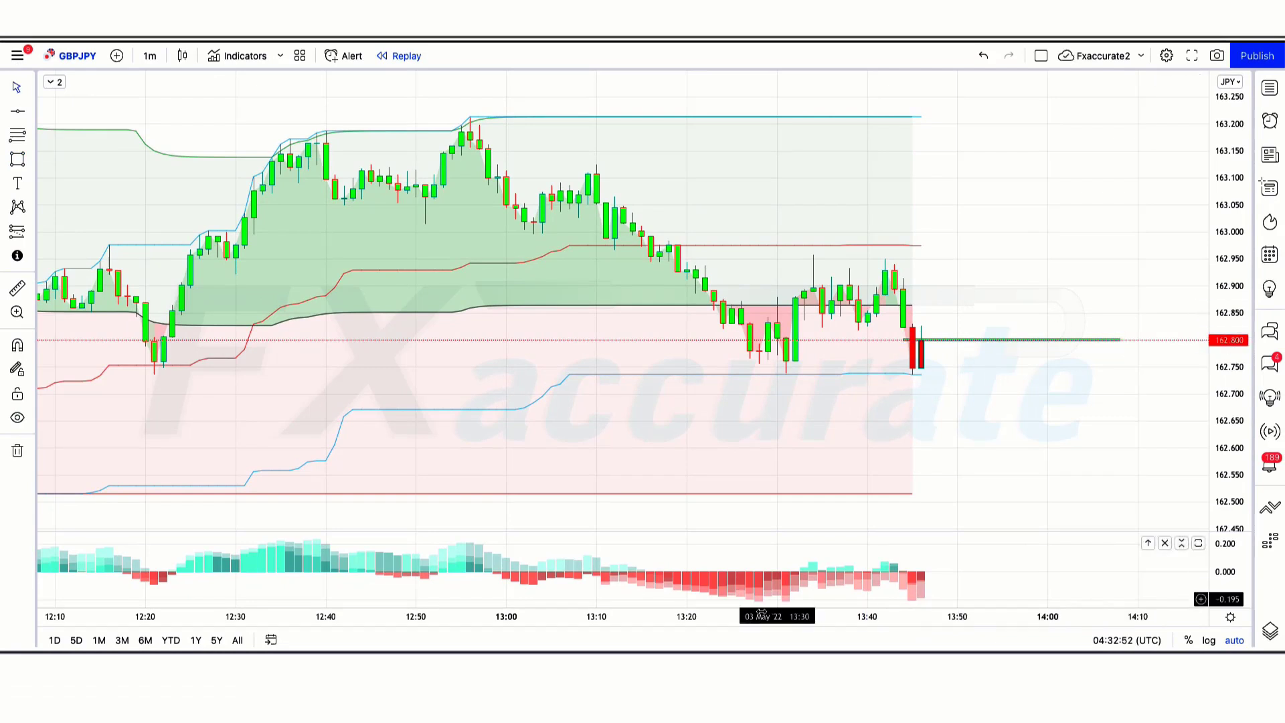
click(922, 246)
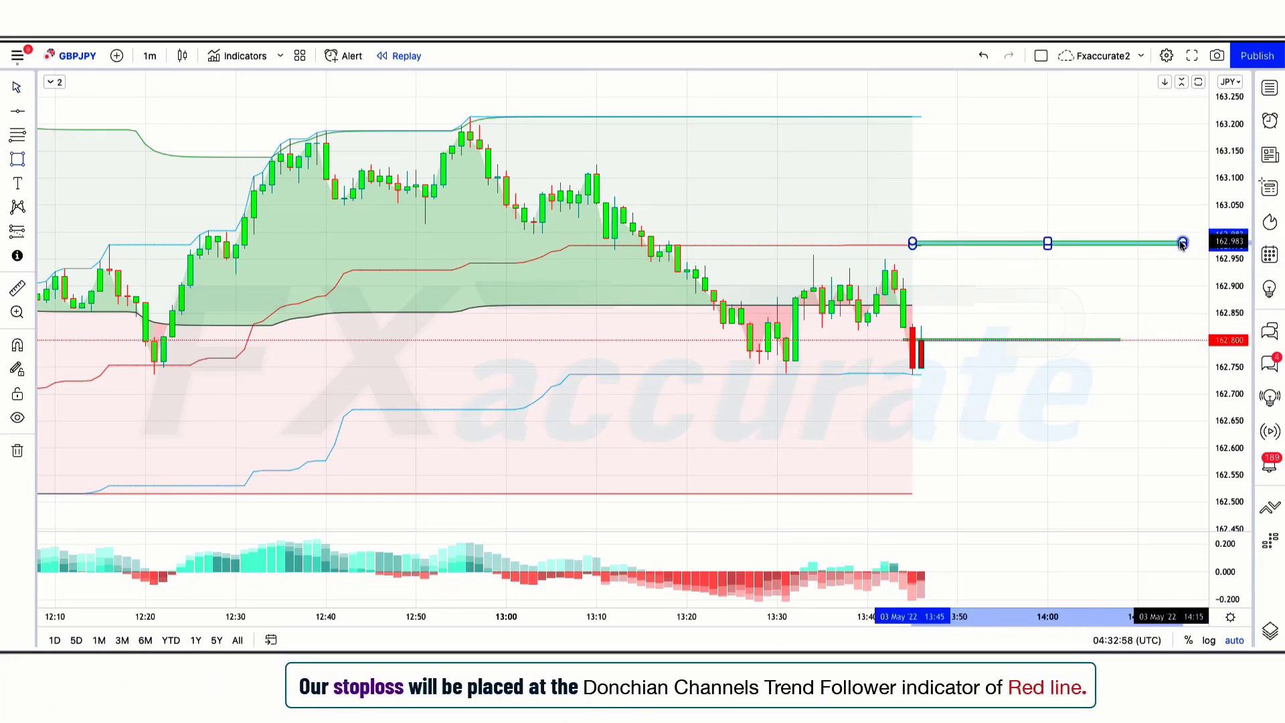
click(1059, 204)
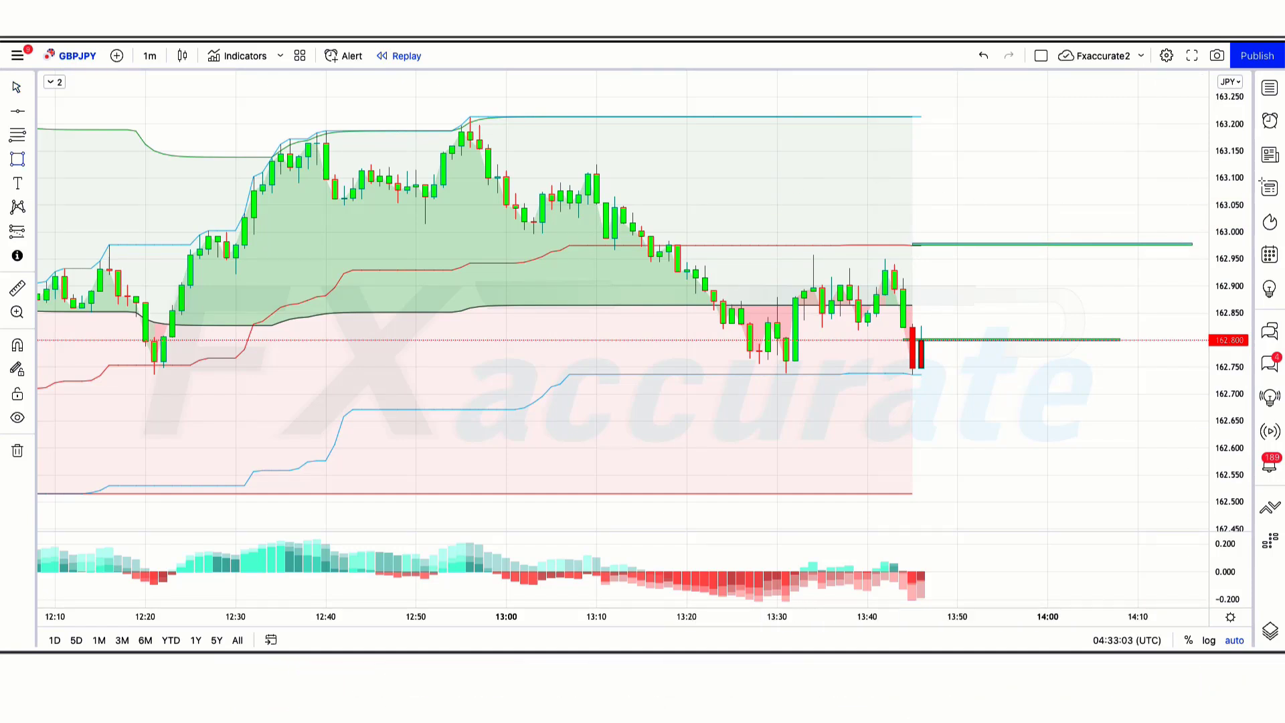
- Draw the target band near 162.520 and add a horizontal line at 162.522
click(903, 491)
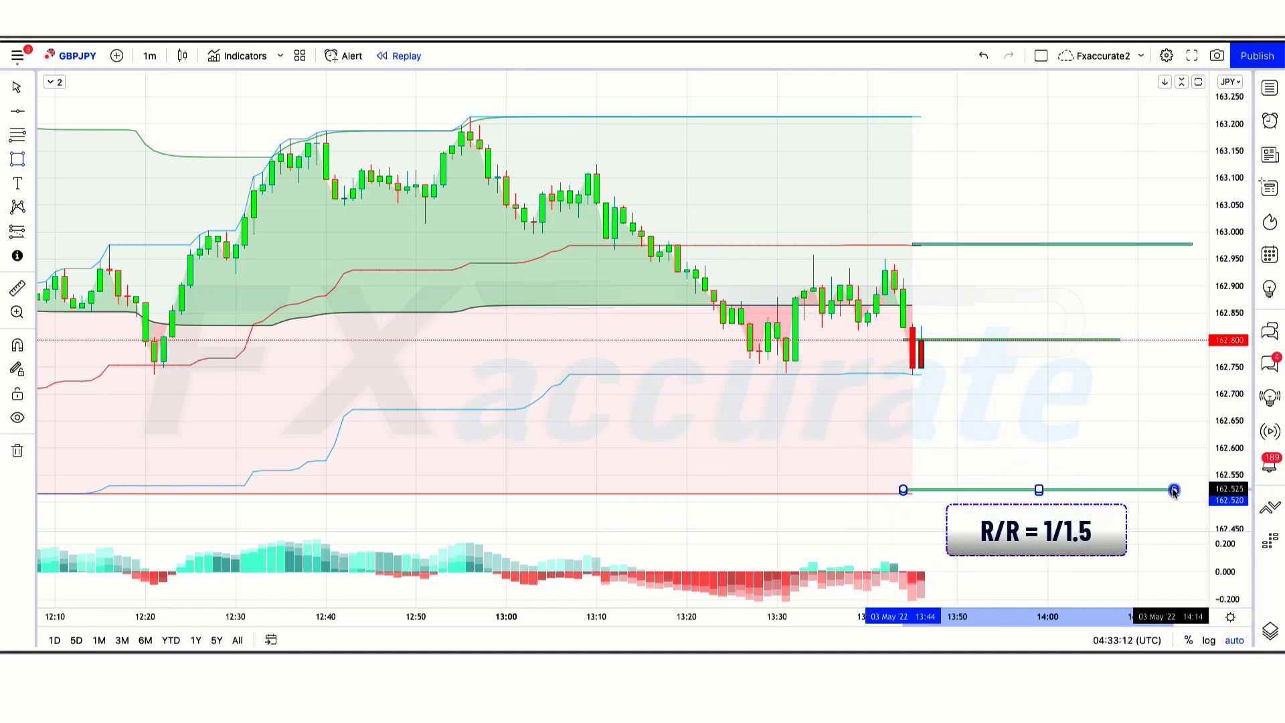
click(1182, 489)
click(694, 470)
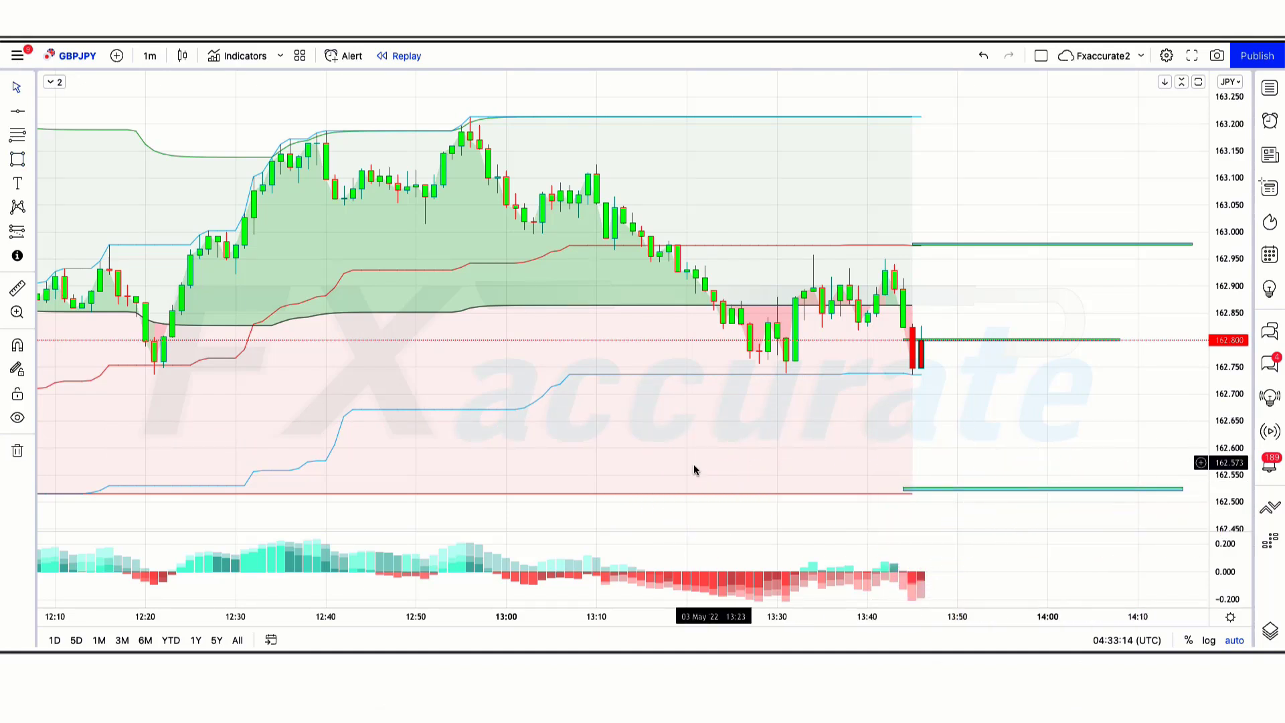
click(1012, 490)
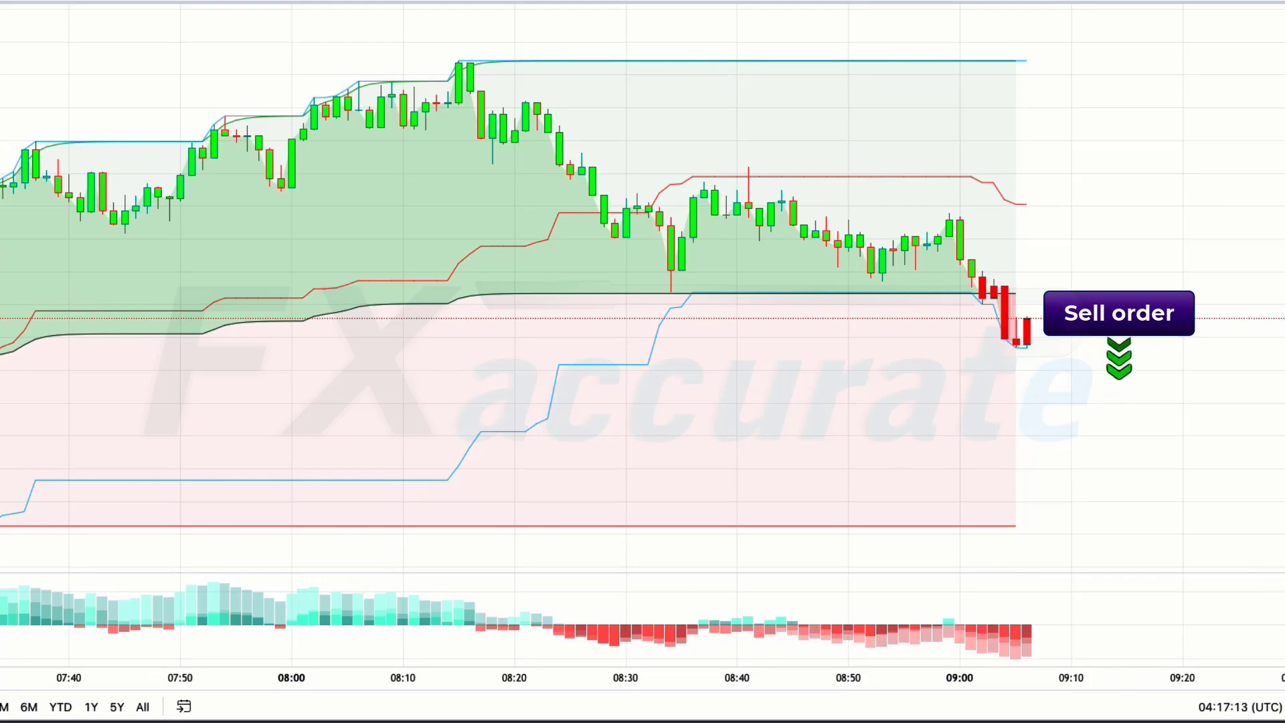
- Place a short position at 163.025 with stop 163.203 and target 162.740
click(1028, 325)
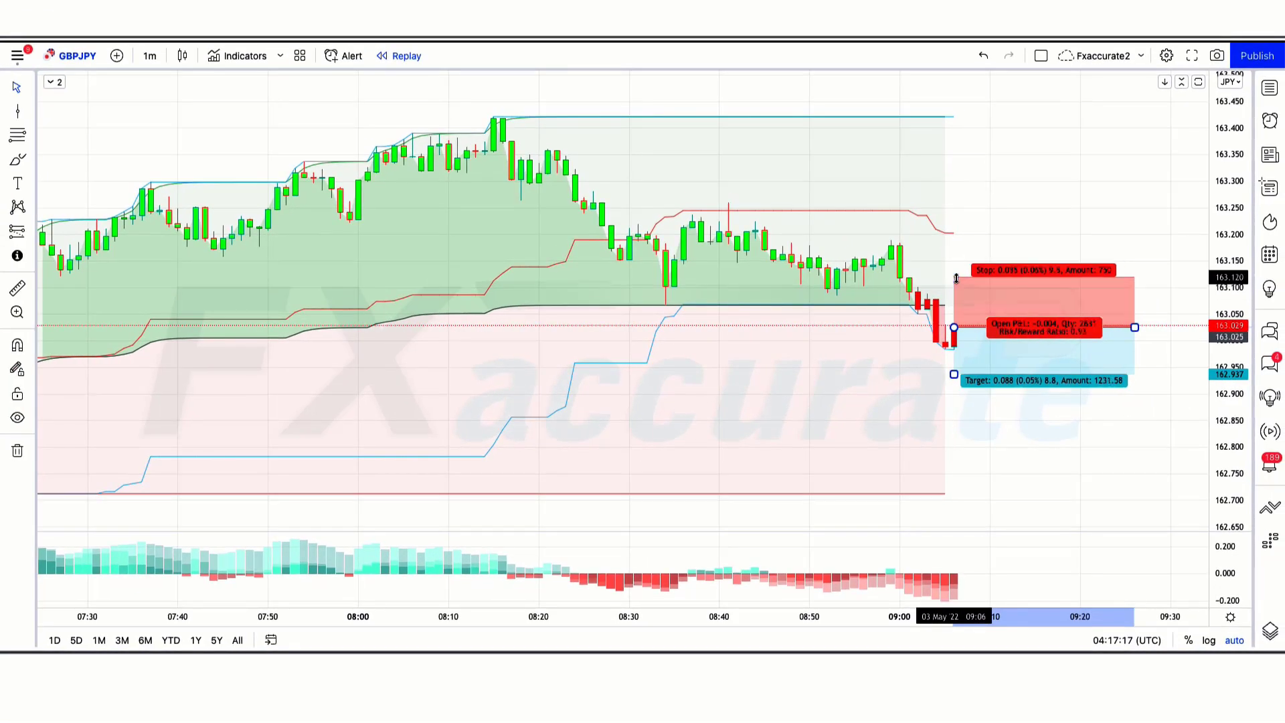
drag(956, 279, 967, 245)
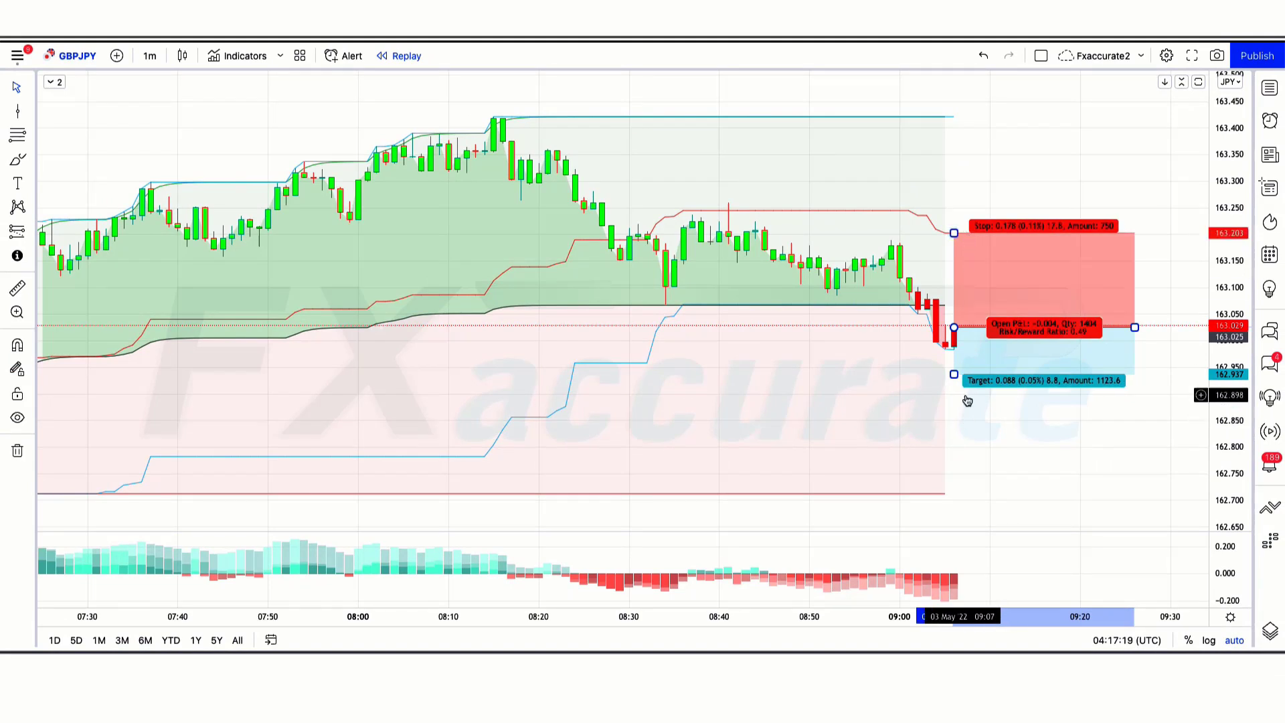
drag(956, 377, 960, 479)
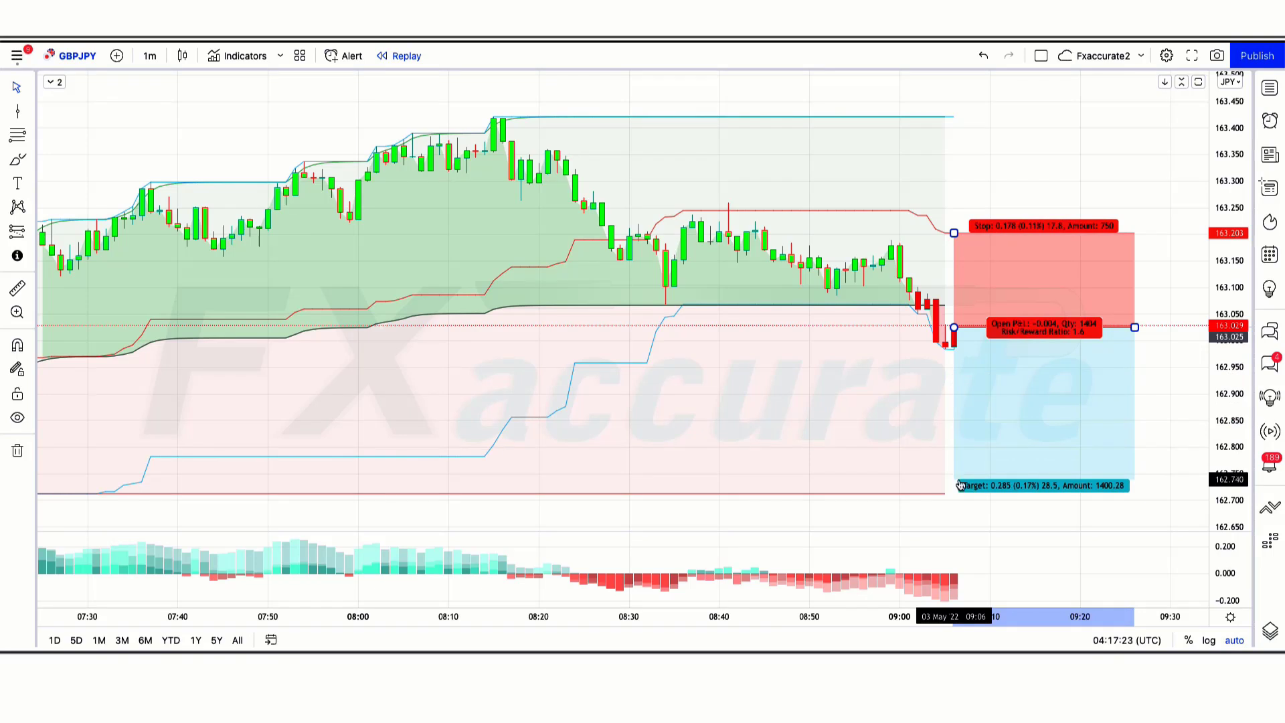
click(977, 189)
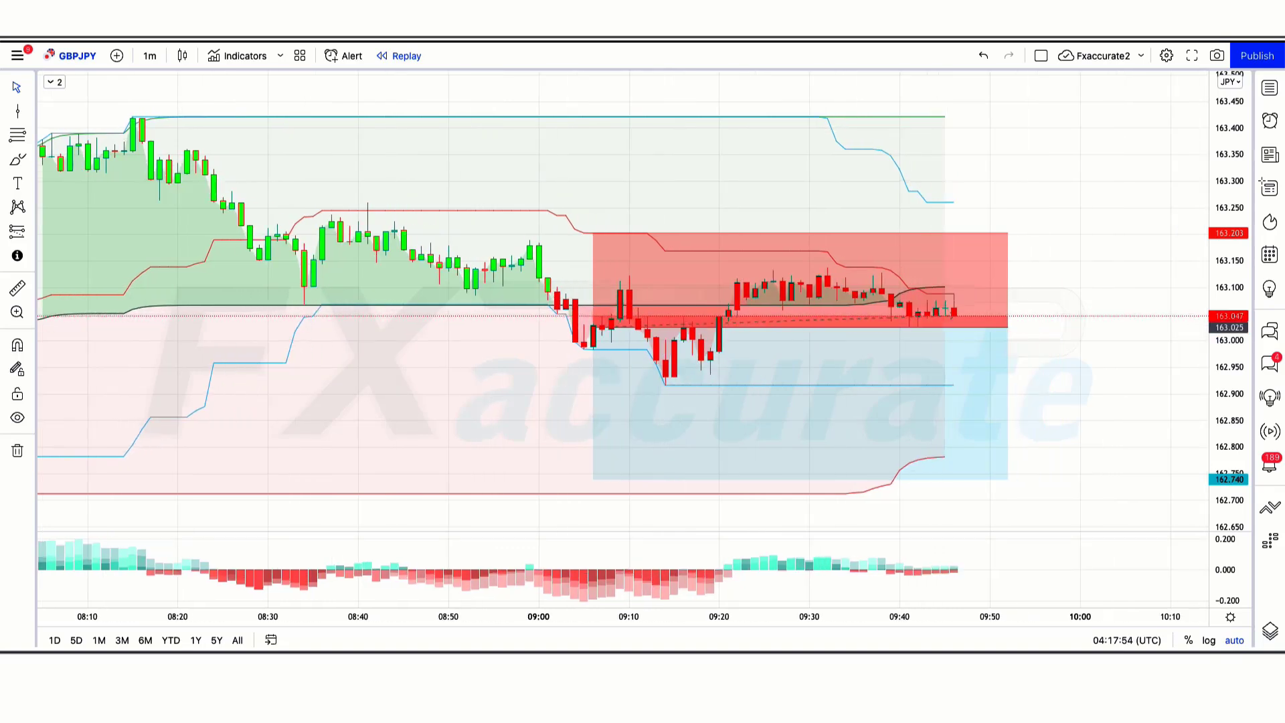
- Stretch the short position box over the new replay candles until the target is hit
drag(963, 330, 1171, 330)
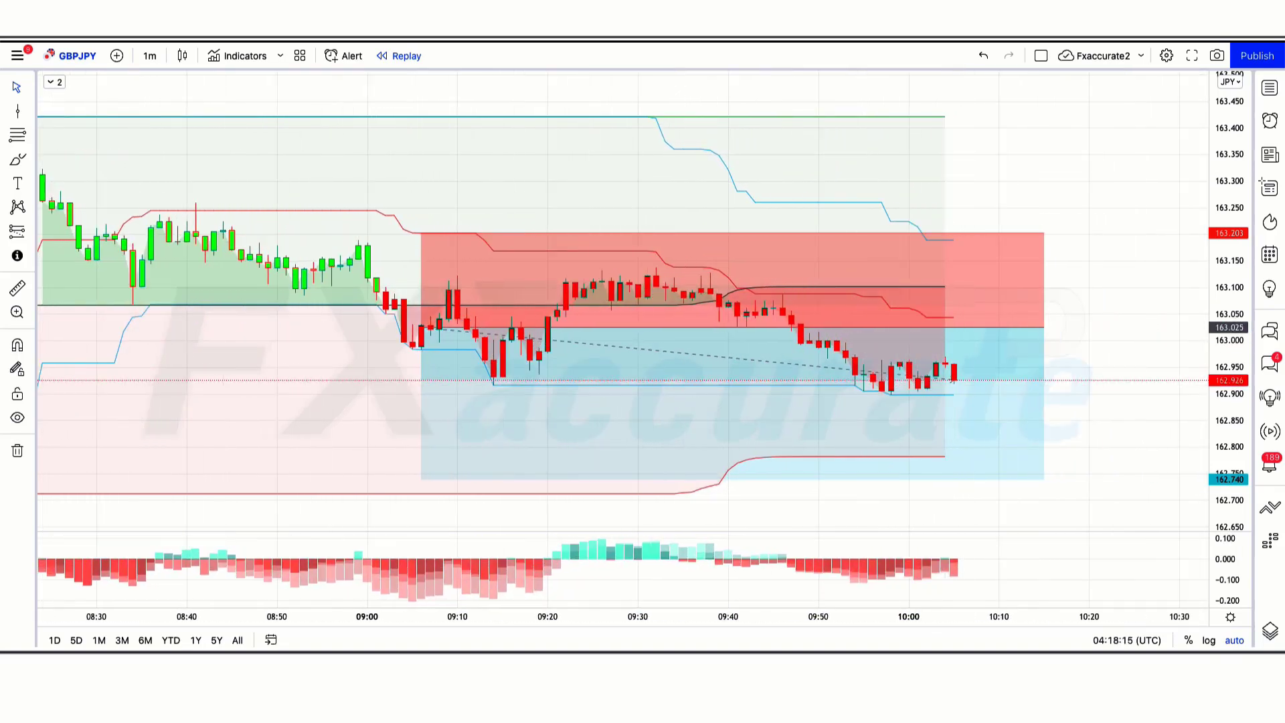
drag(963, 330, 1188, 330)
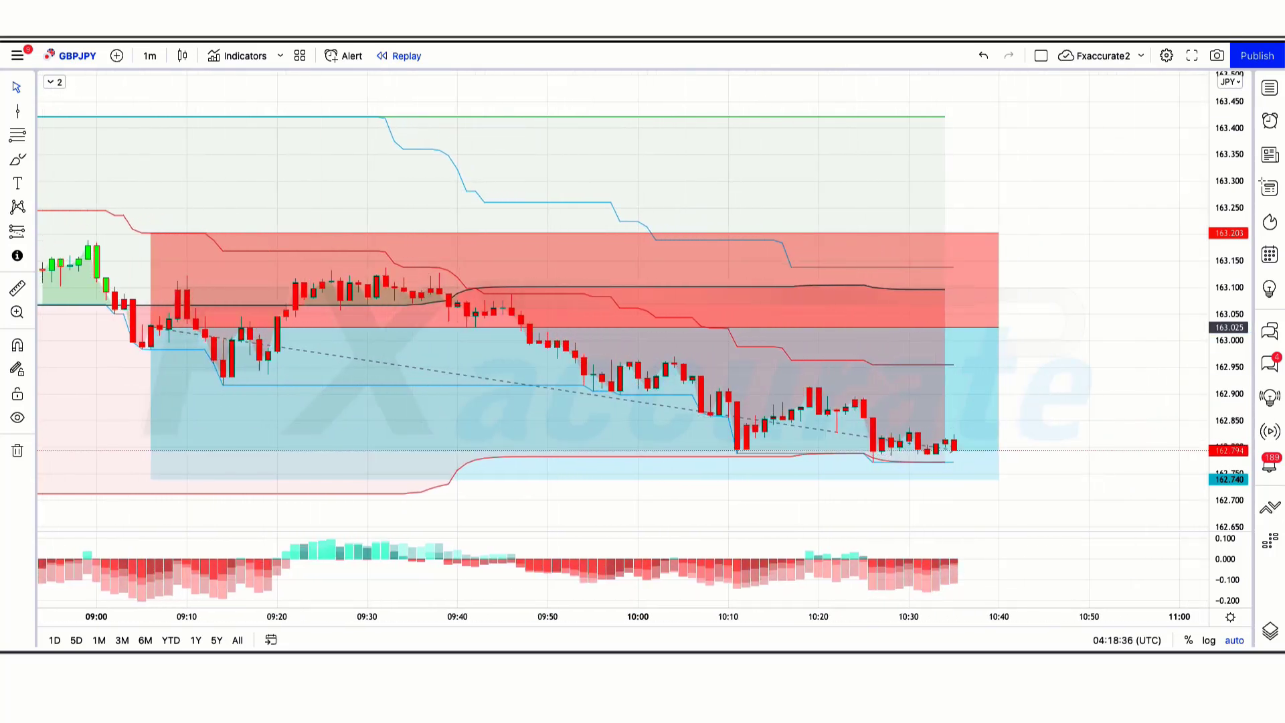
drag(998, 374, 1137, 382)
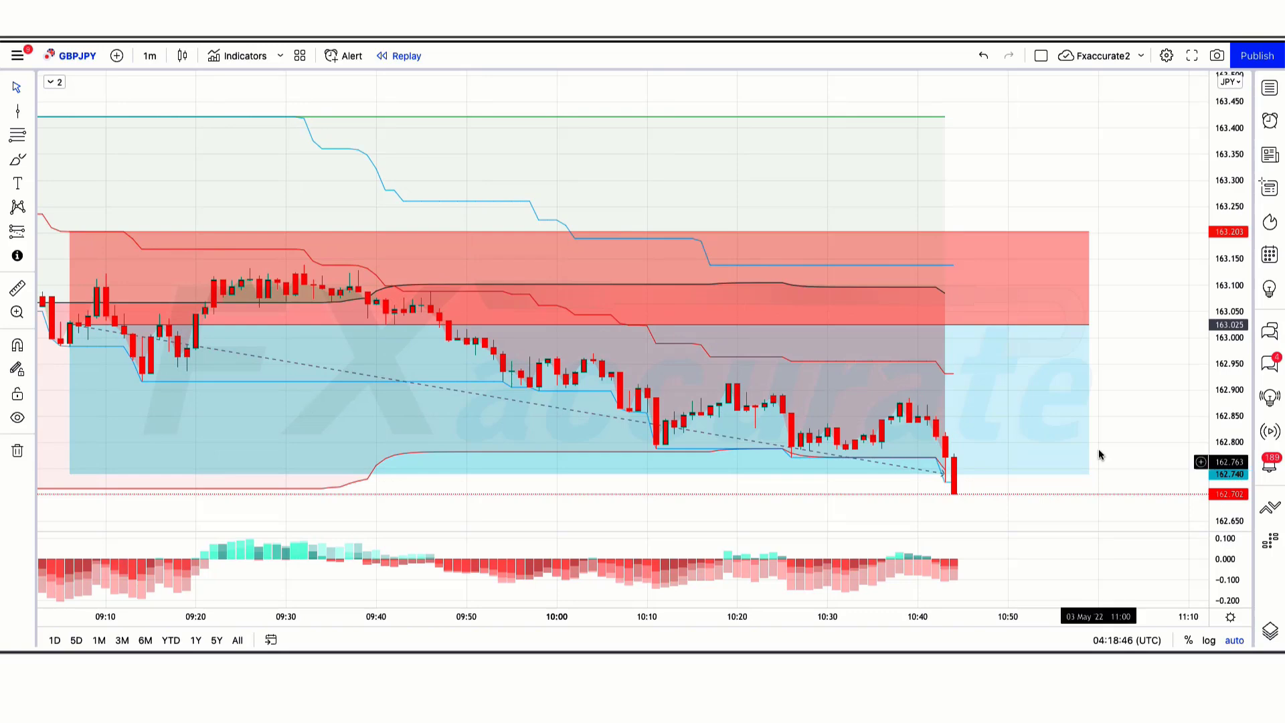
drag(1088, 325, 953, 324)
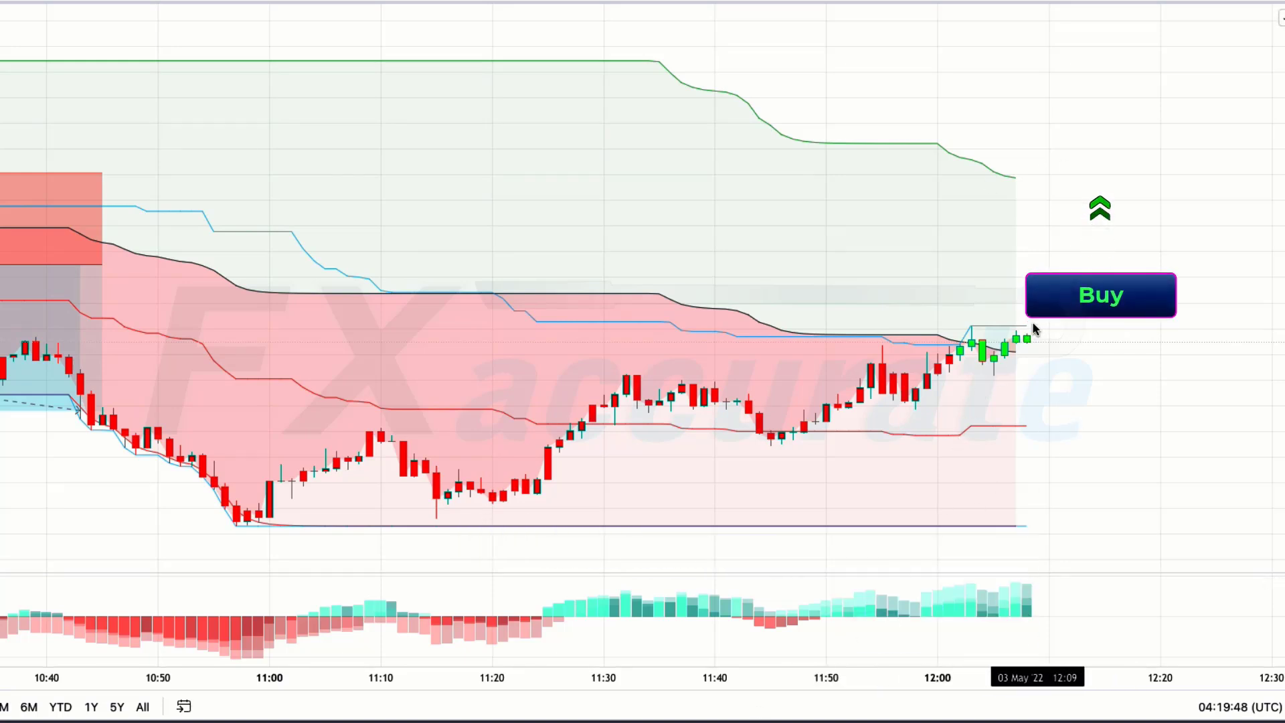
- Place a long position at the latest candle with stop at the red line and target near 163.186
click(1028, 345)
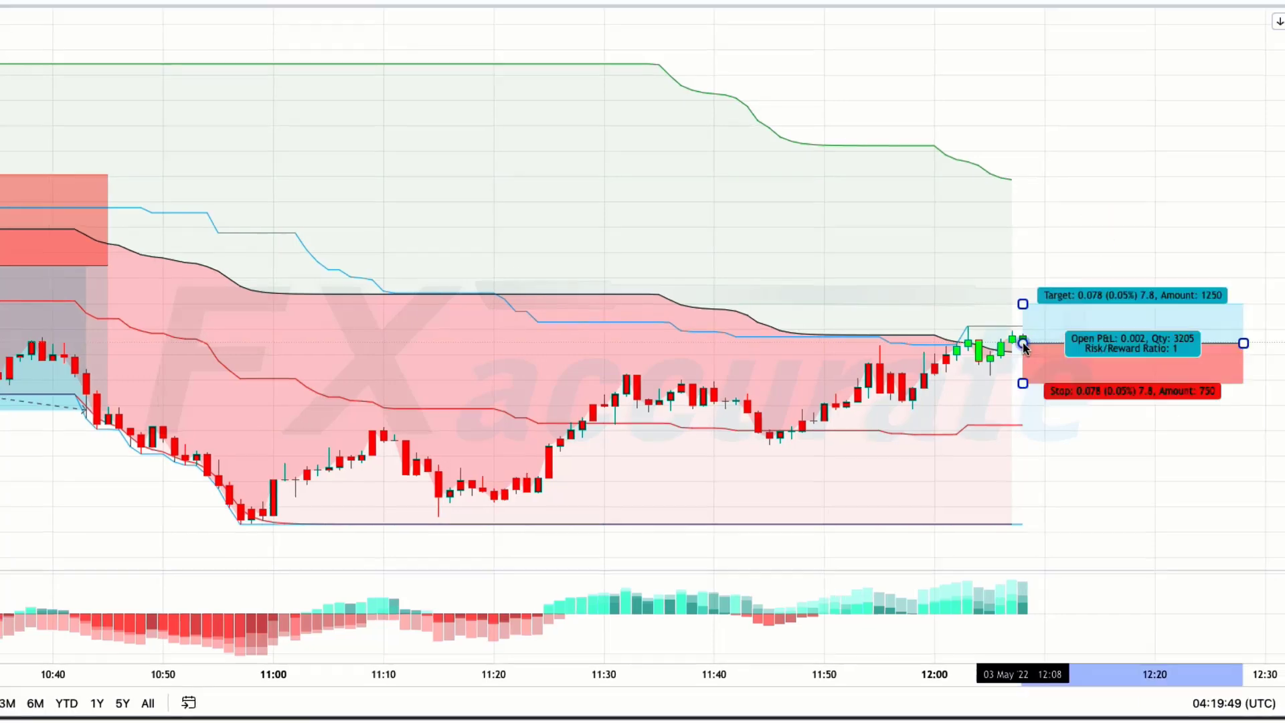
drag(954, 379, 961, 410)
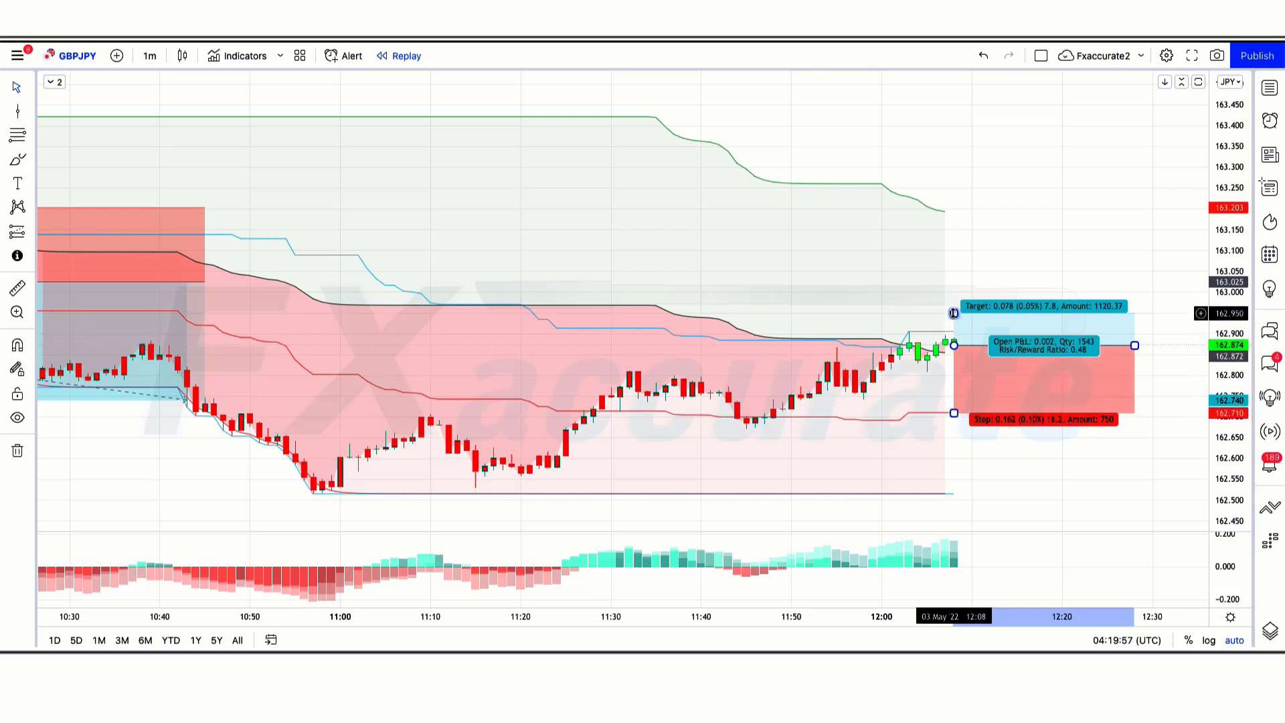
drag(954, 313, 943, 216)
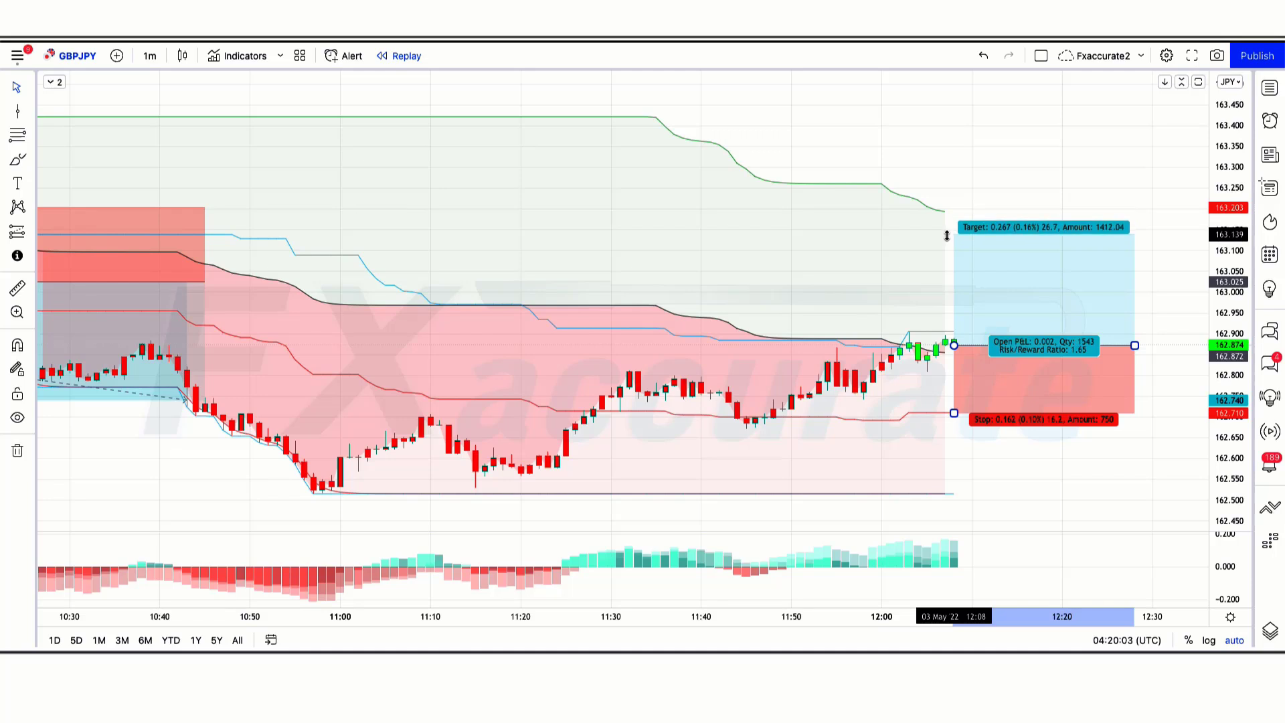
- Extend the long position box rightward, then trim it back to the last replay candle
click(945, 184)
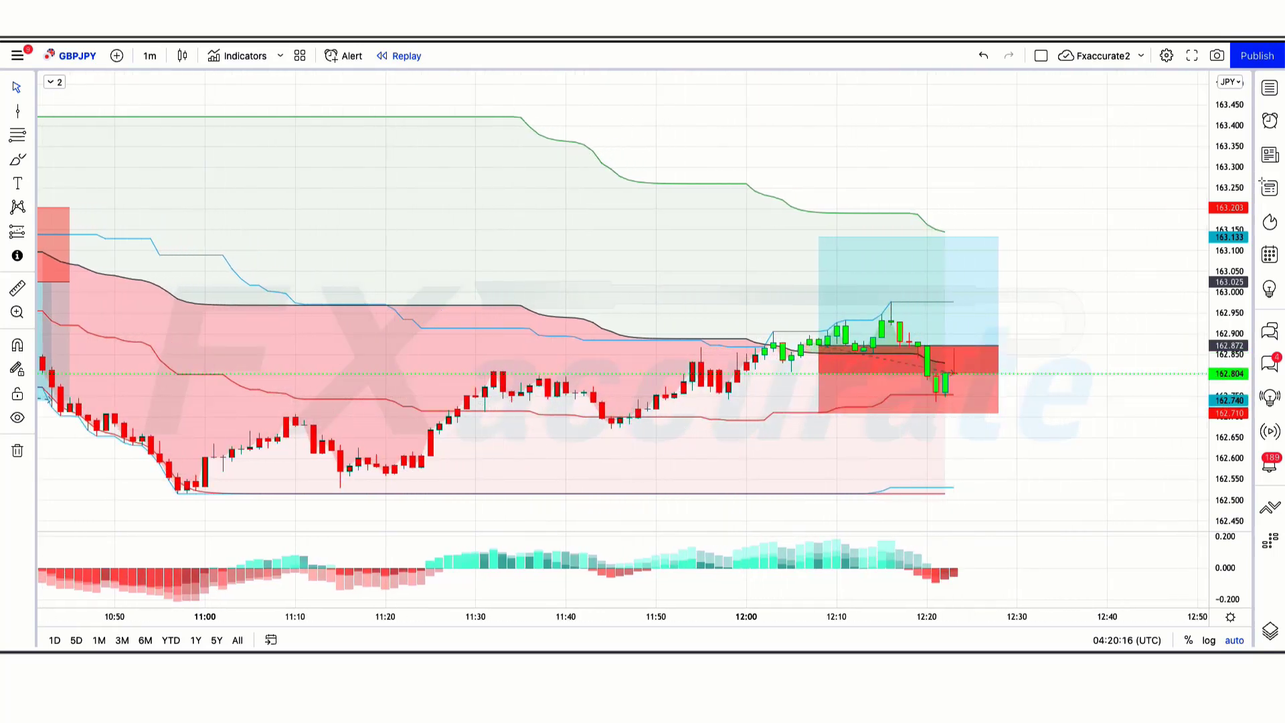
drag(982, 344, 1134, 345)
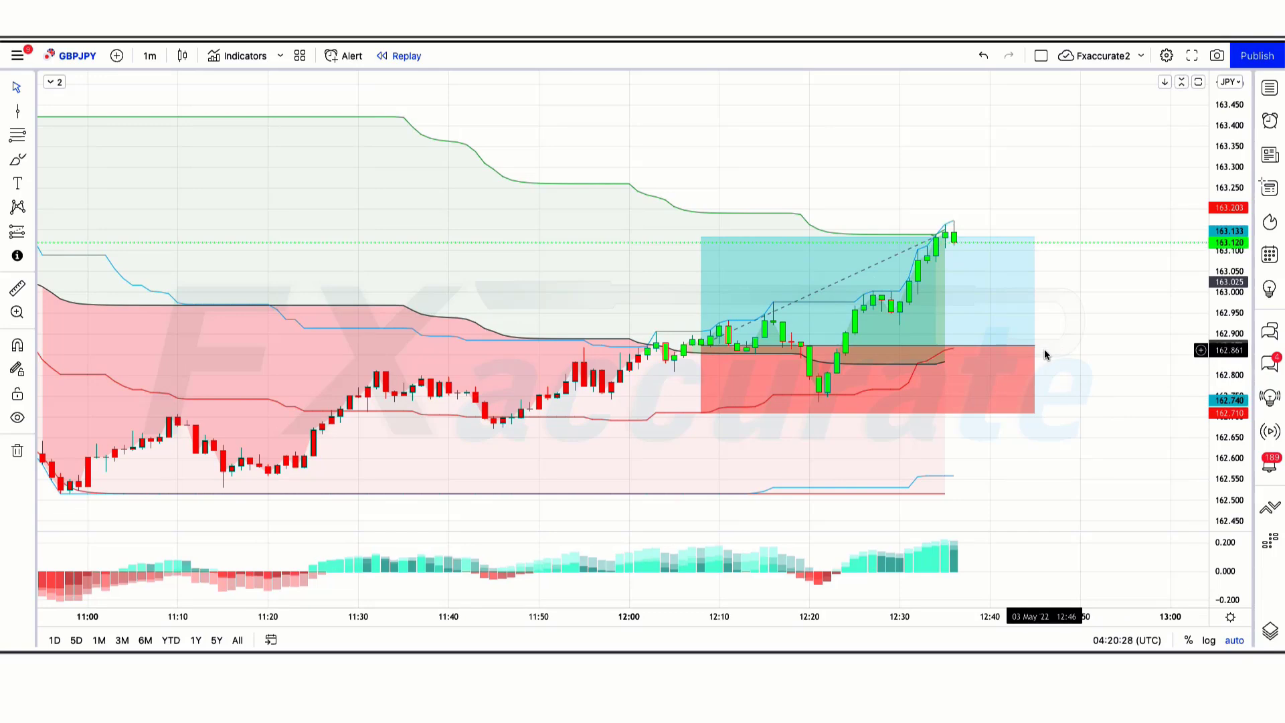
drag(1035, 346, 954, 347)
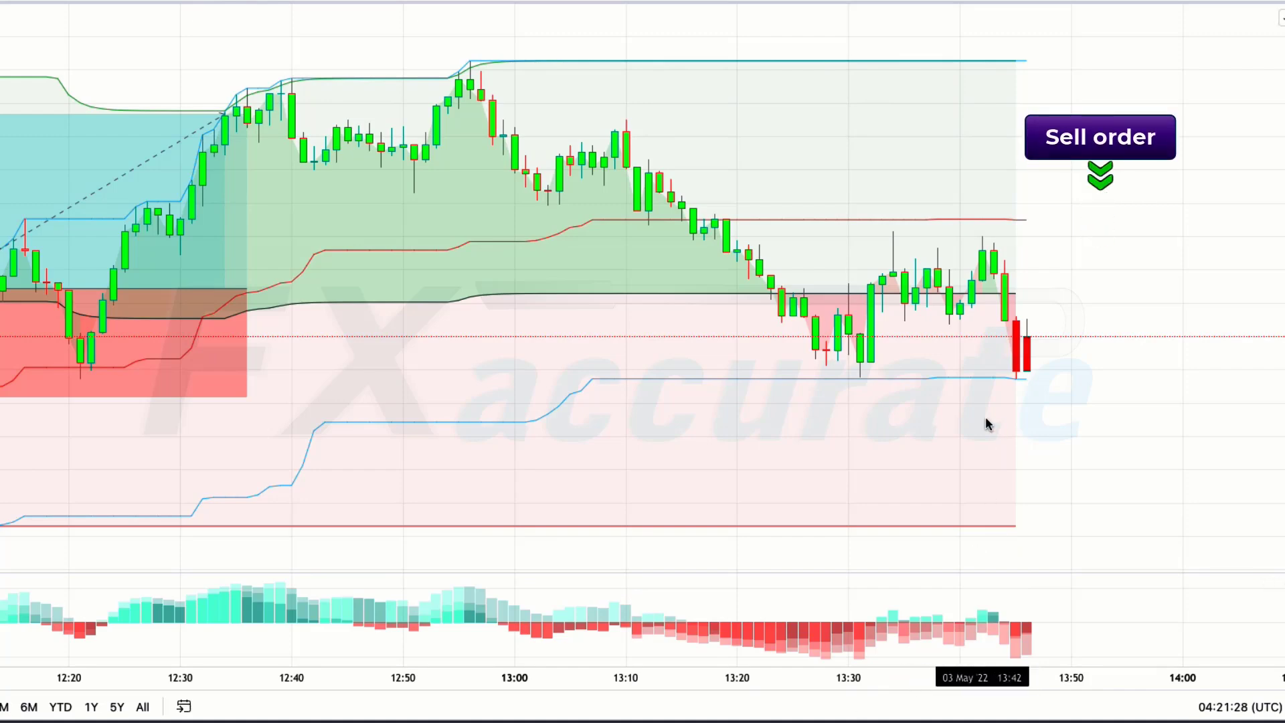
- Place a short position at the latest candle with a raised stop and a lower target
click(1031, 341)
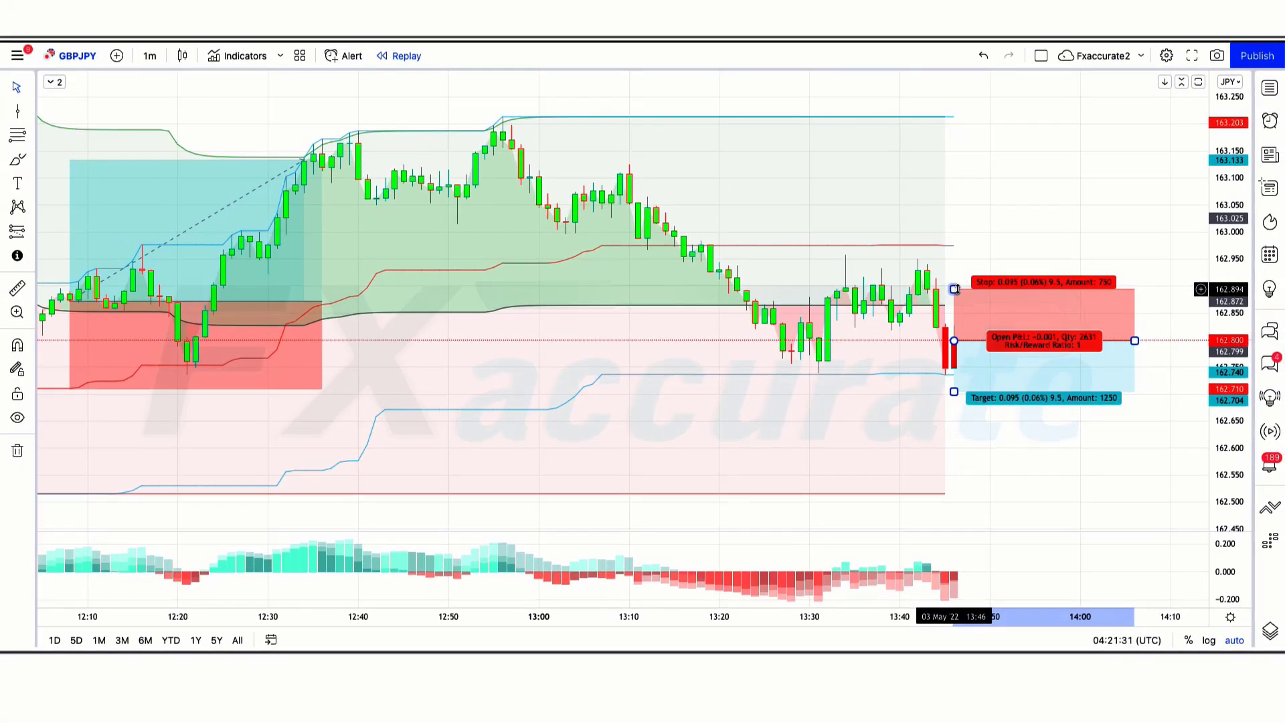
drag(955, 289, 961, 252)
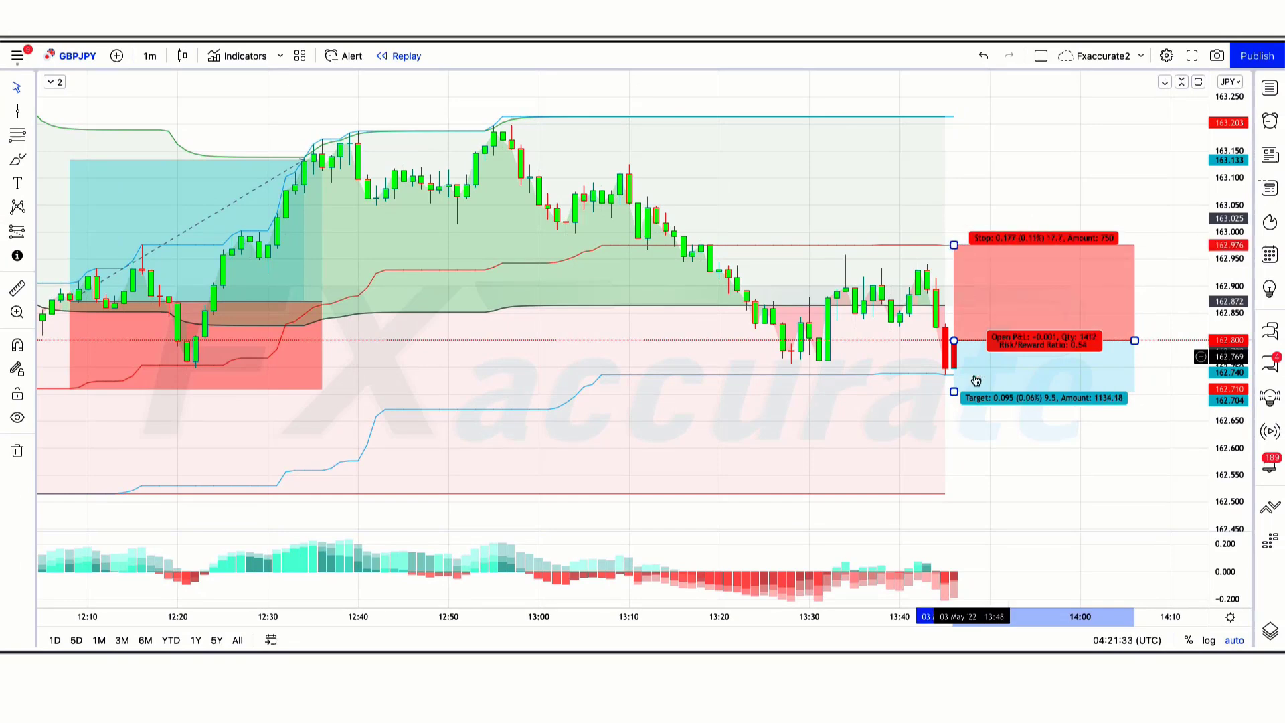
drag(955, 390, 964, 495)
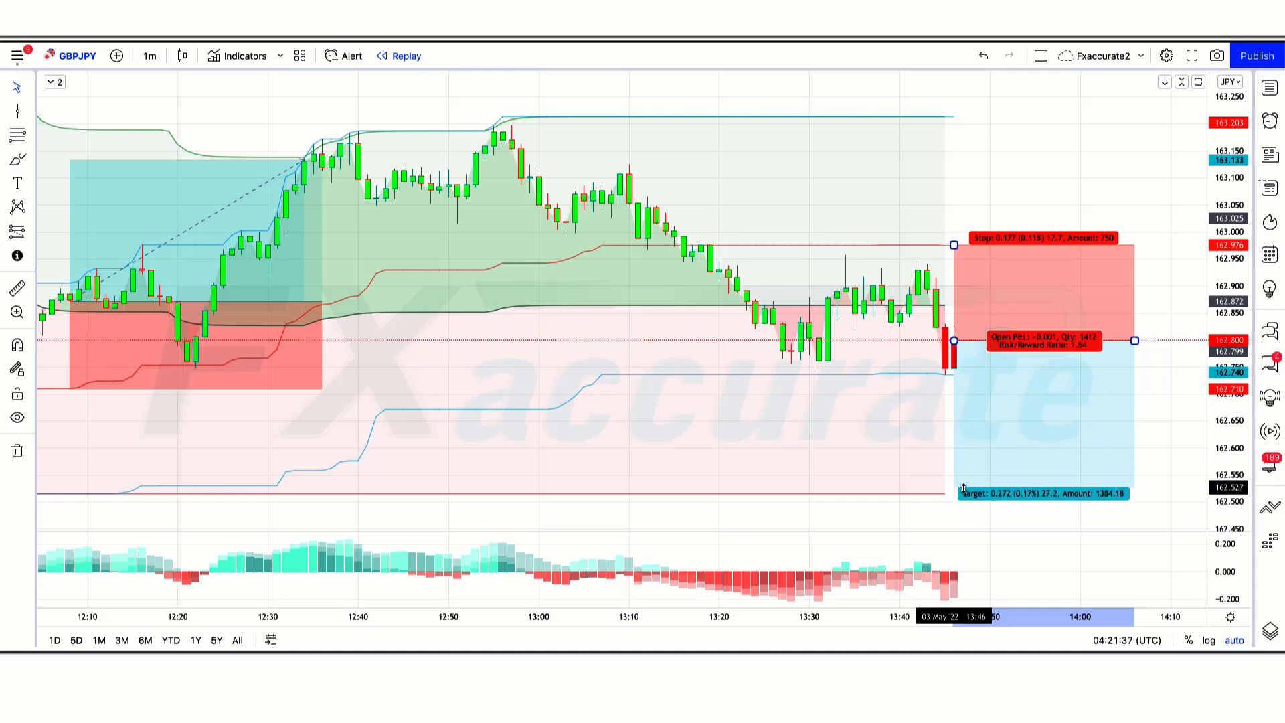
click(971, 213)
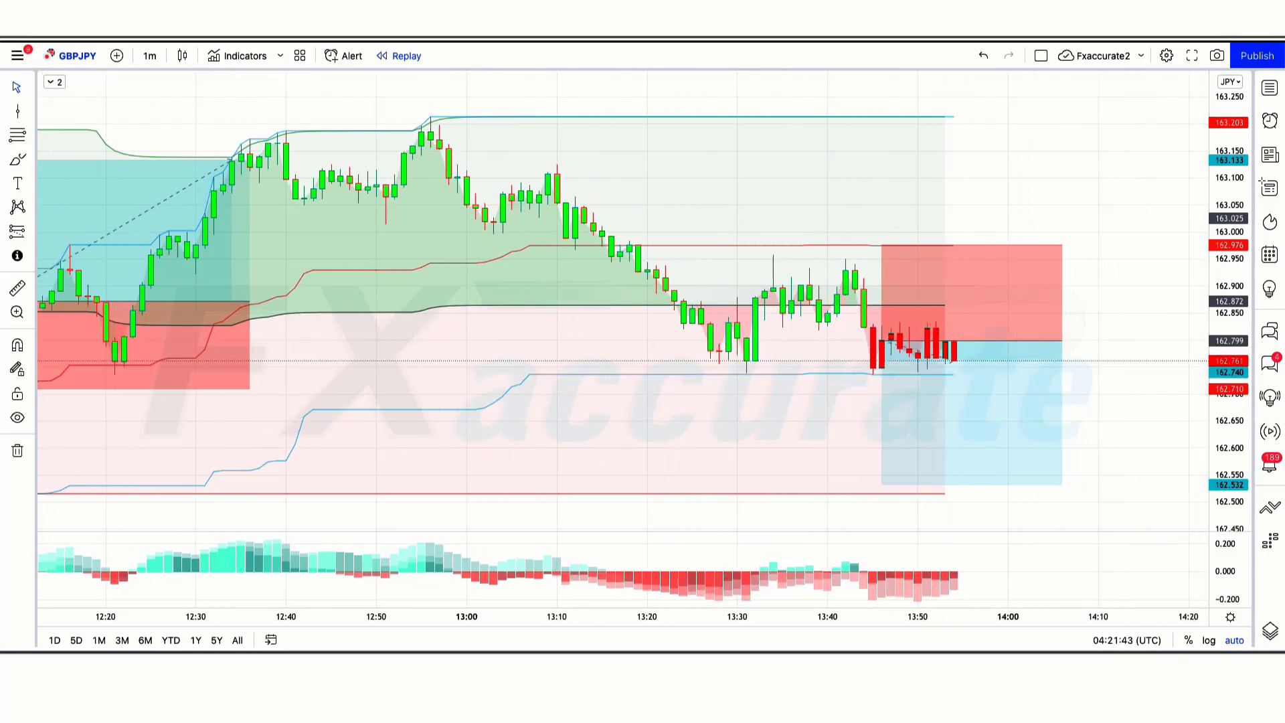
- Stretch the short position box over newer candles, ending at the latest candle
drag(1007, 341, 1207, 341)
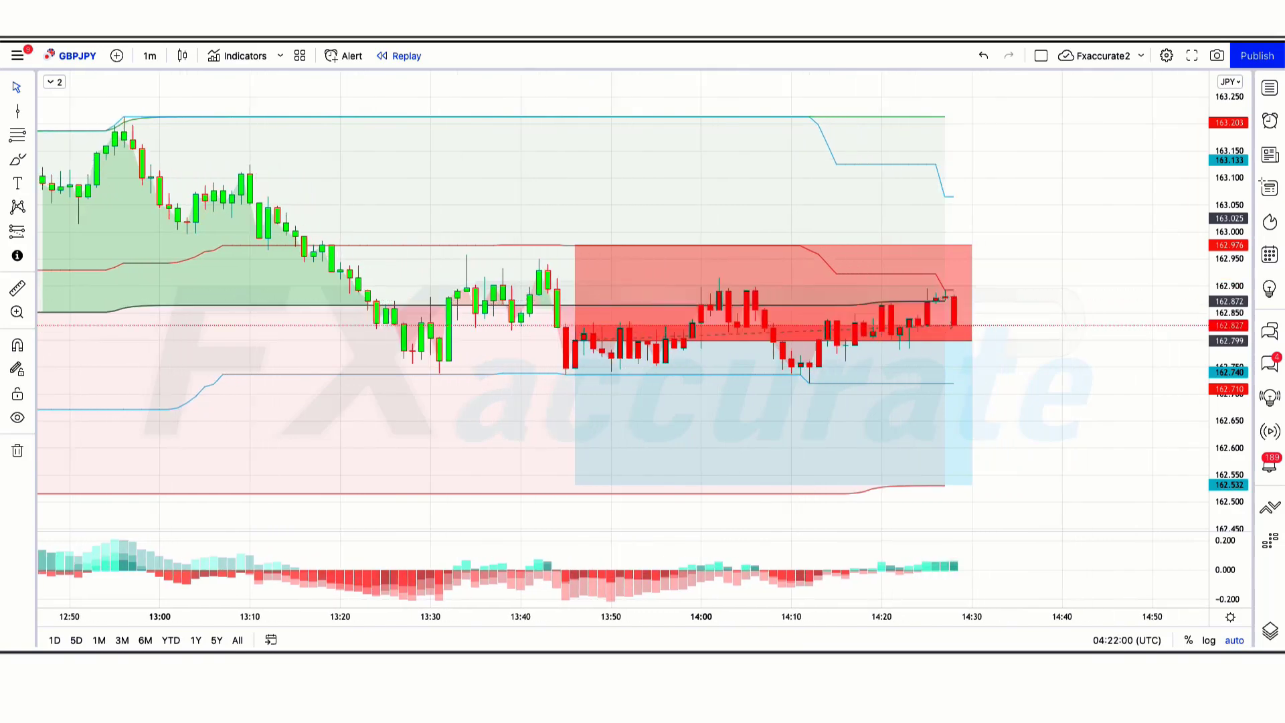
drag(972, 343, 1279, 343)
key(Escape)
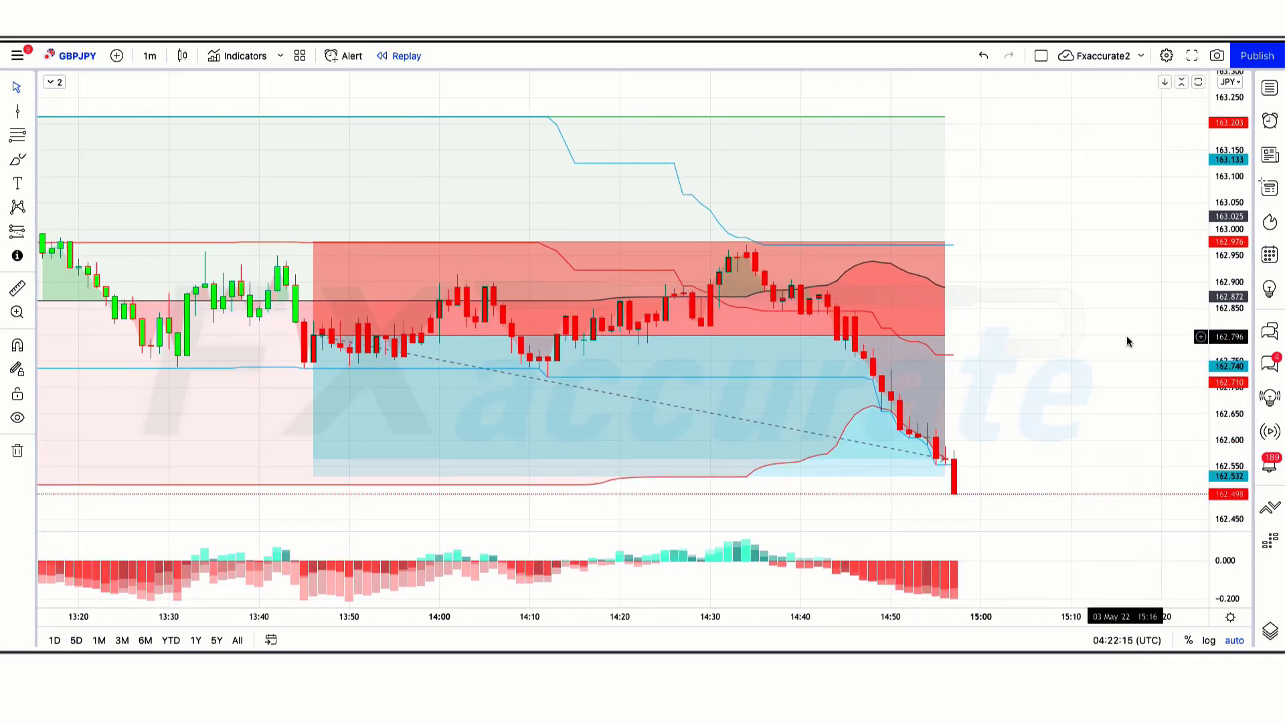
click(944, 335)
drag(944, 335, 971, 335)
key(Escape)
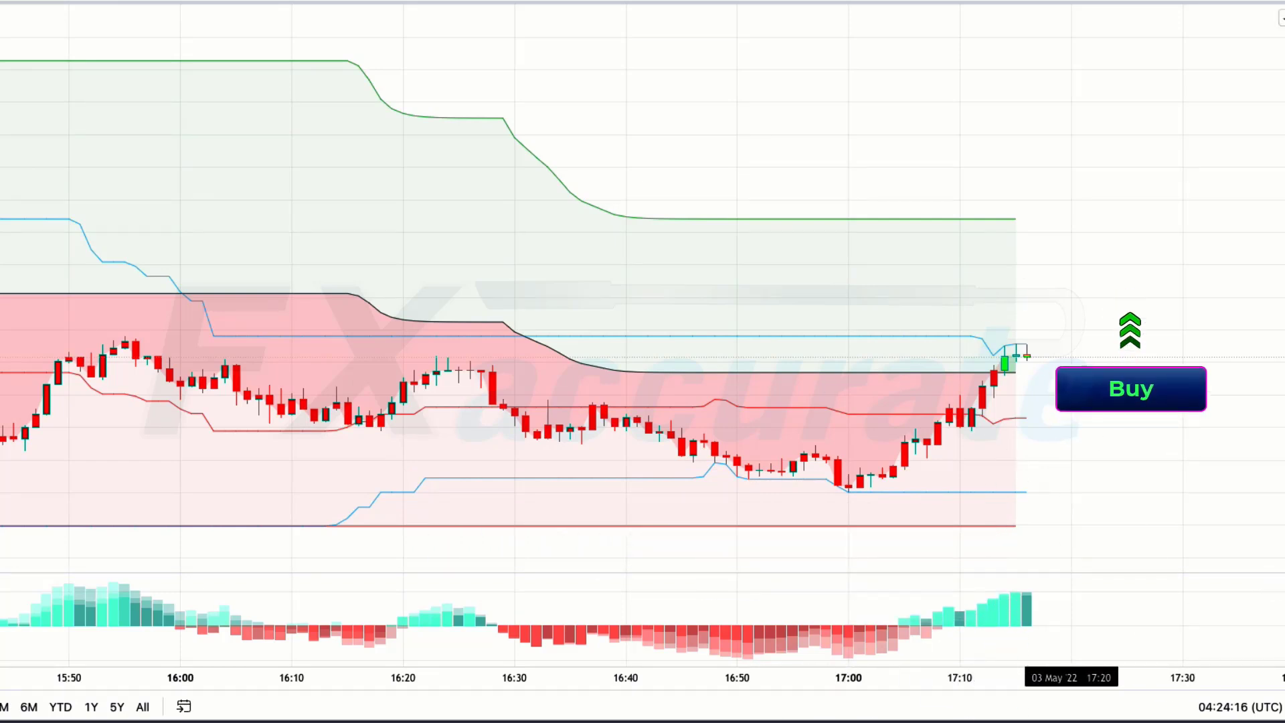
- Place a long position with a lowered stop and raised target, trimmed to the last candle
click(1025, 360)
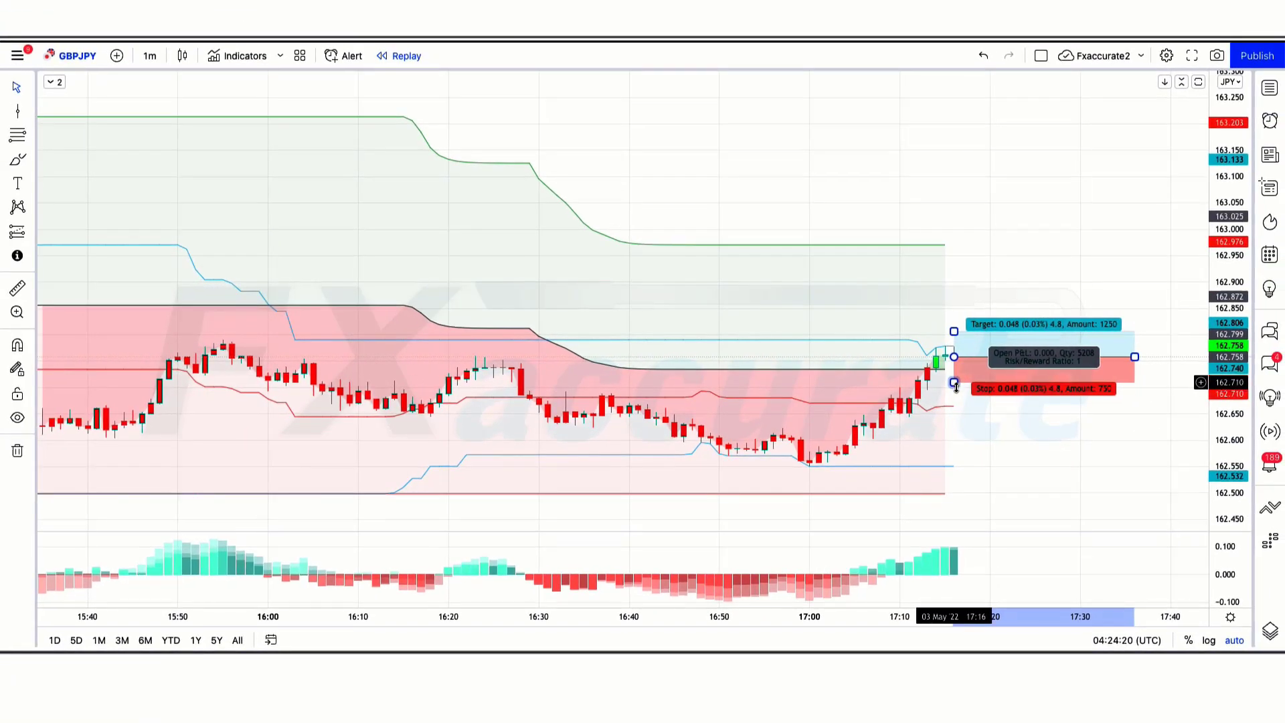
drag(955, 387, 962, 411)
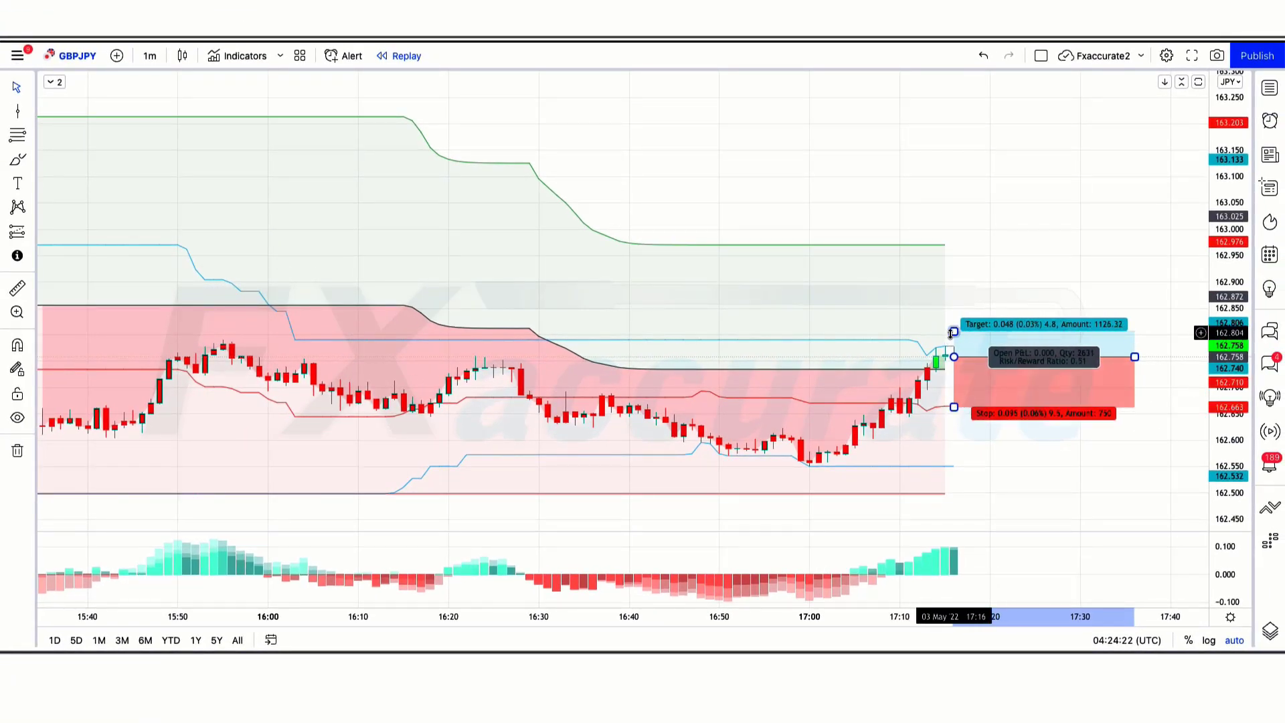
drag(954, 331, 955, 249)
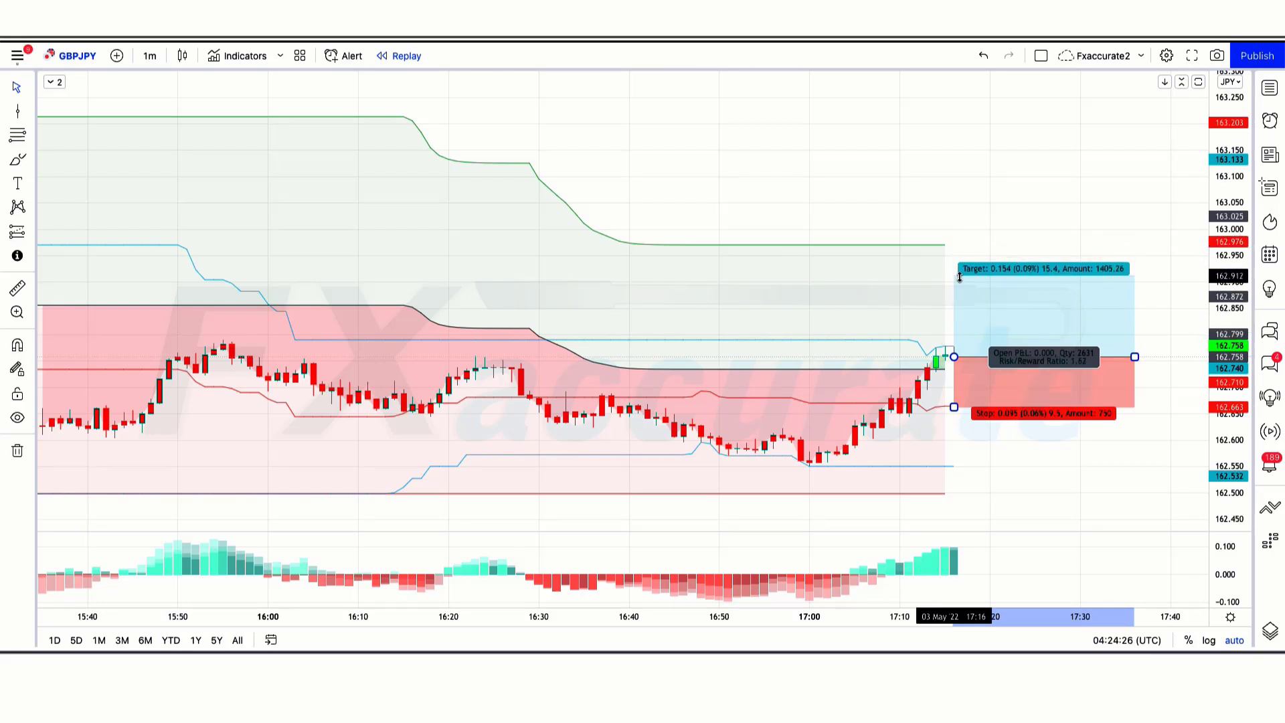
click(997, 194)
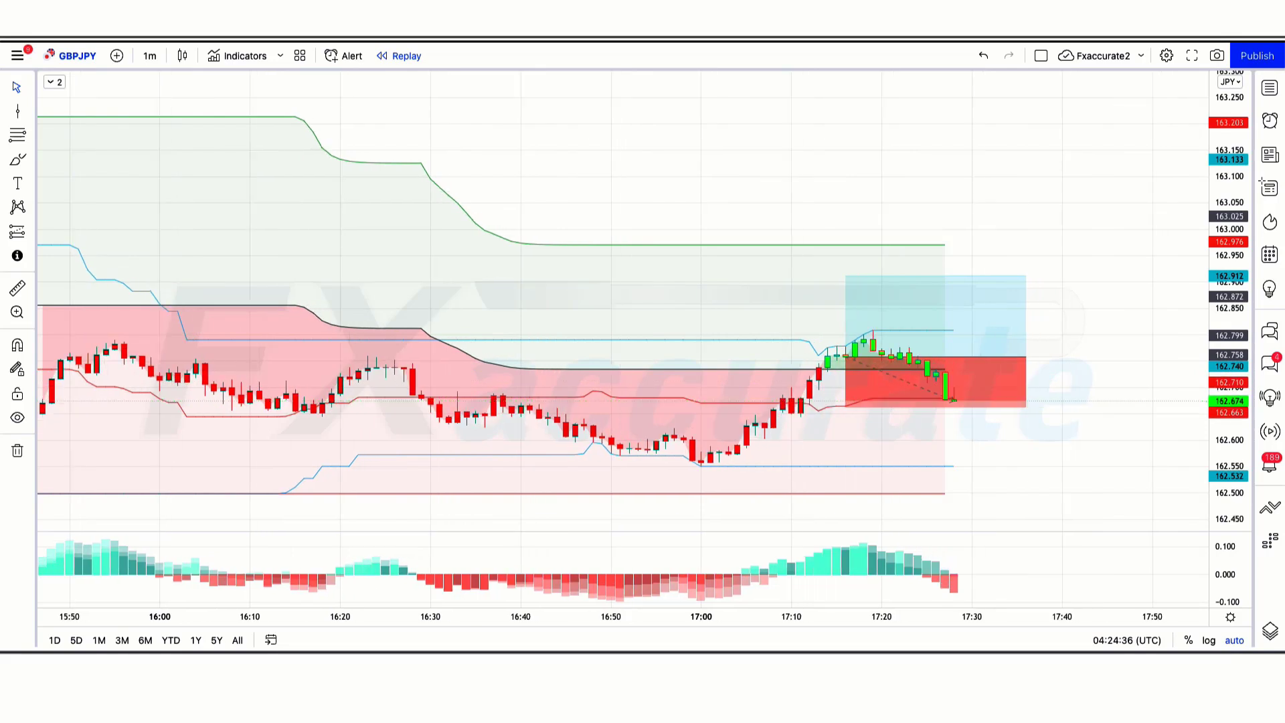
drag(989, 359, 968, 360)
- Deselect the stopped-out long position and let replay run to the next sell signal
click(984, 374)
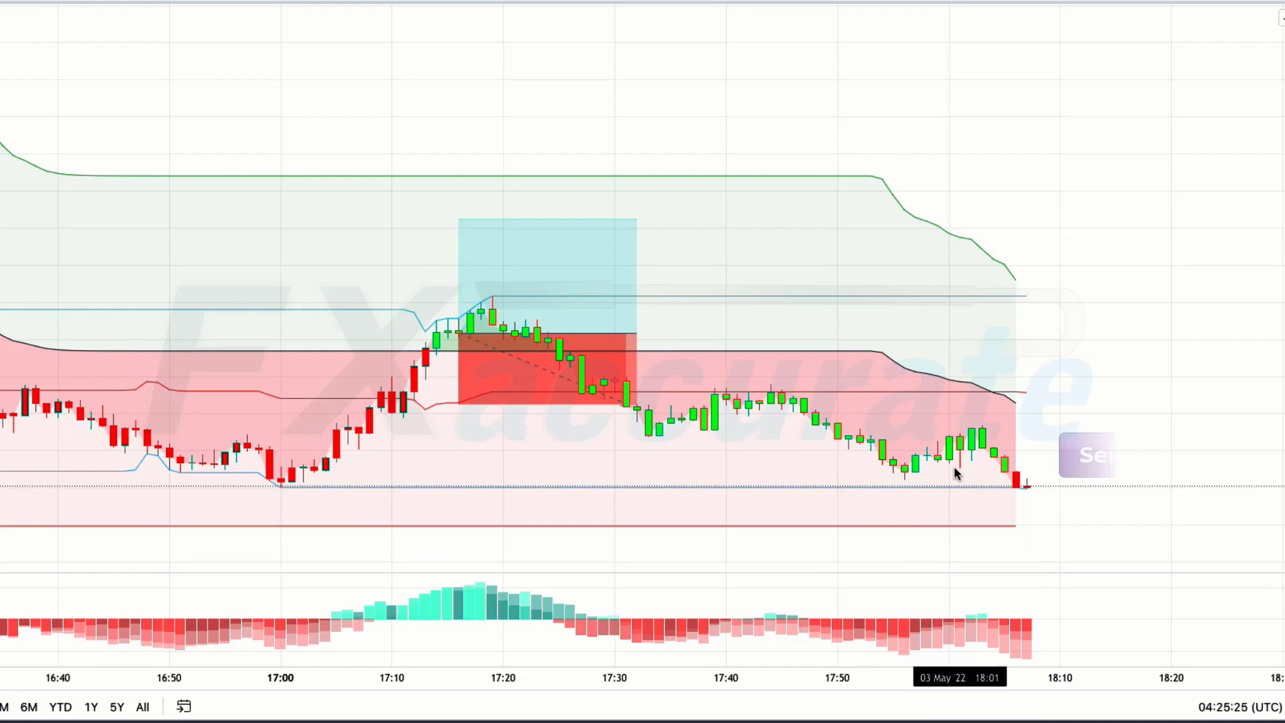
- Place a short position at 162.553 with a raised stop and a target below the lower channel line
click(1026, 485)
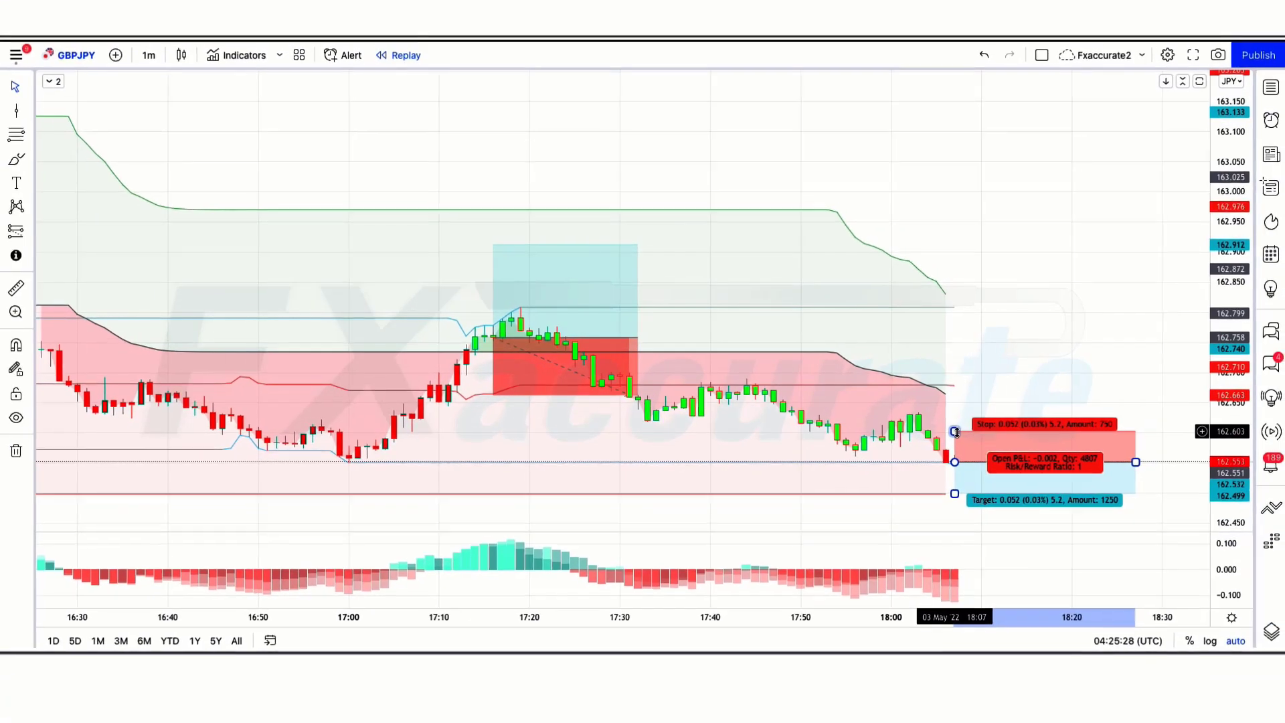
drag(957, 390, 957, 383)
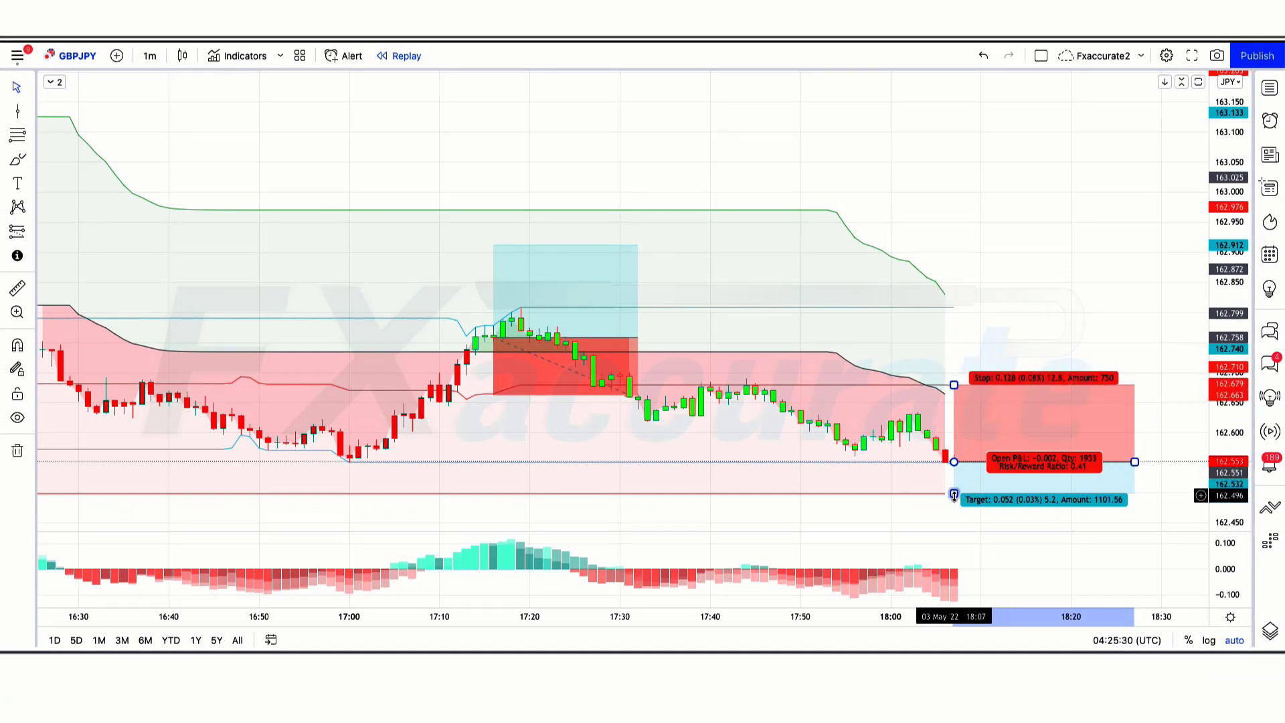
drag(960, 483, 975, 533)
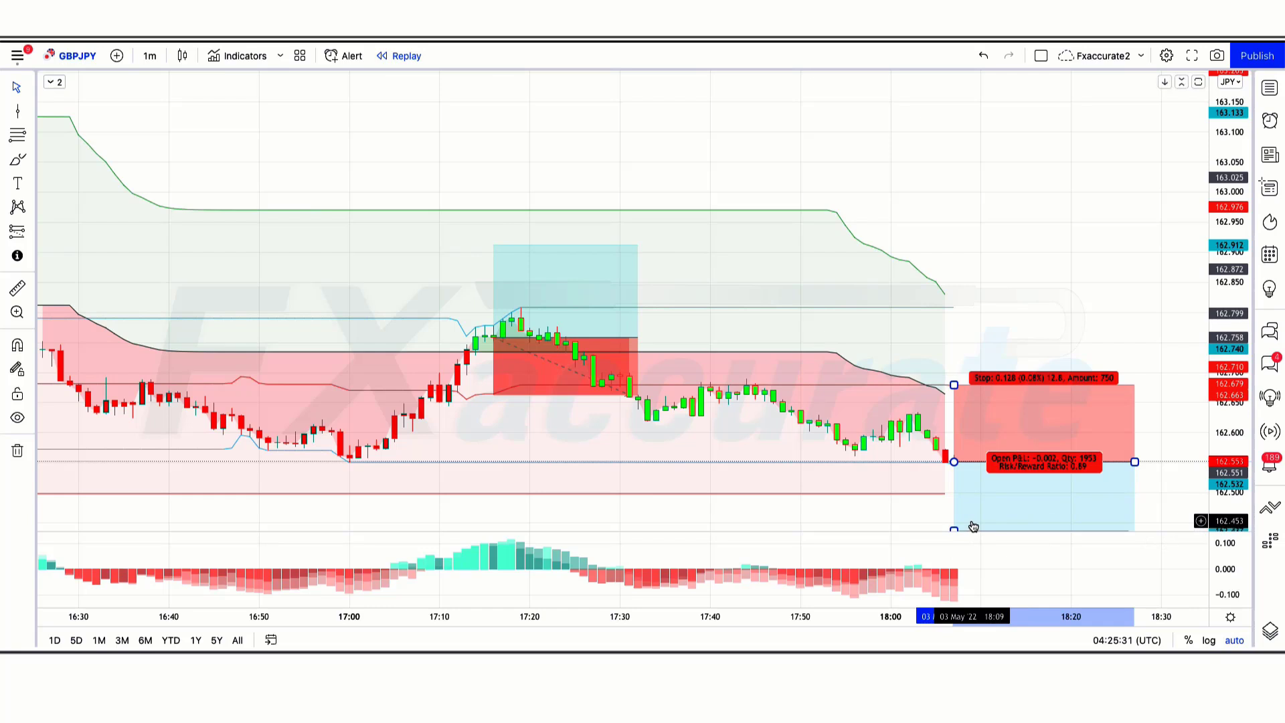
click(977, 324)
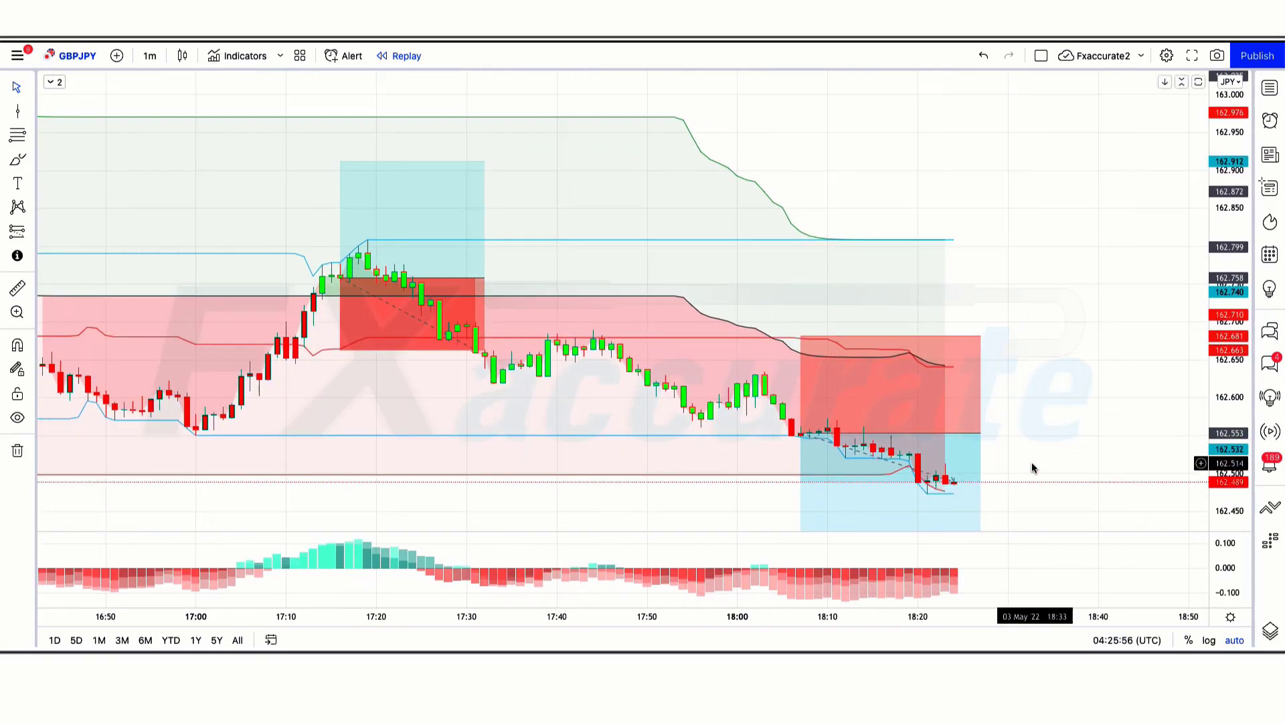
- Stretch the short position box right, then trim it to the last candle at the 162.361 target
click(981, 432)
drag(981, 432, 1197, 432)
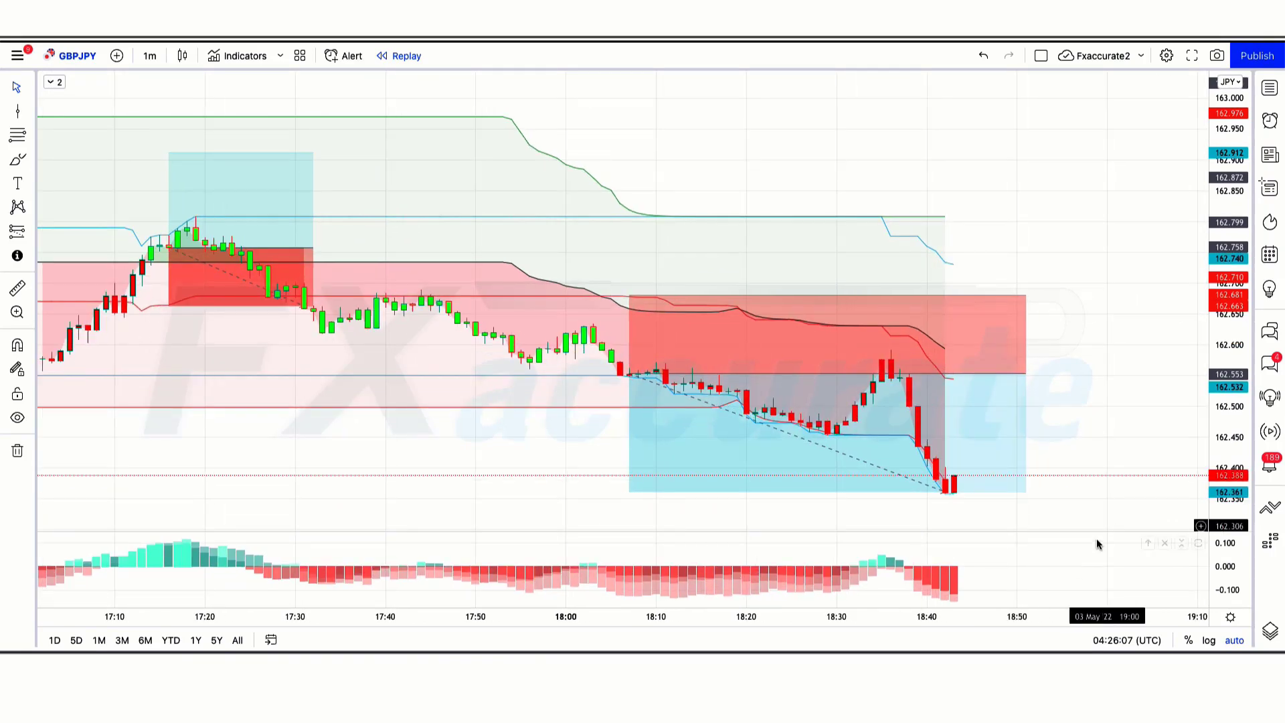
drag(1026, 374, 954, 374)
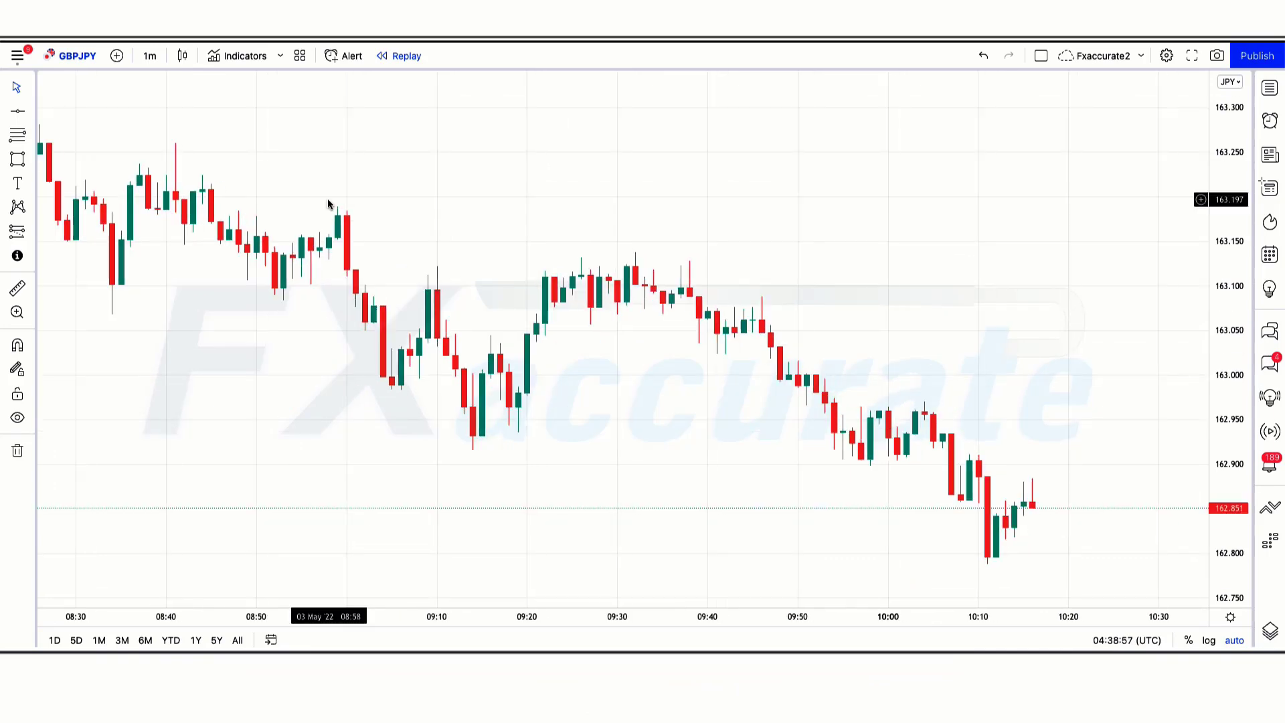
- Add Trend Follower With Help of Donchian Channels from the indicator search and open its settings
click(230, 56)
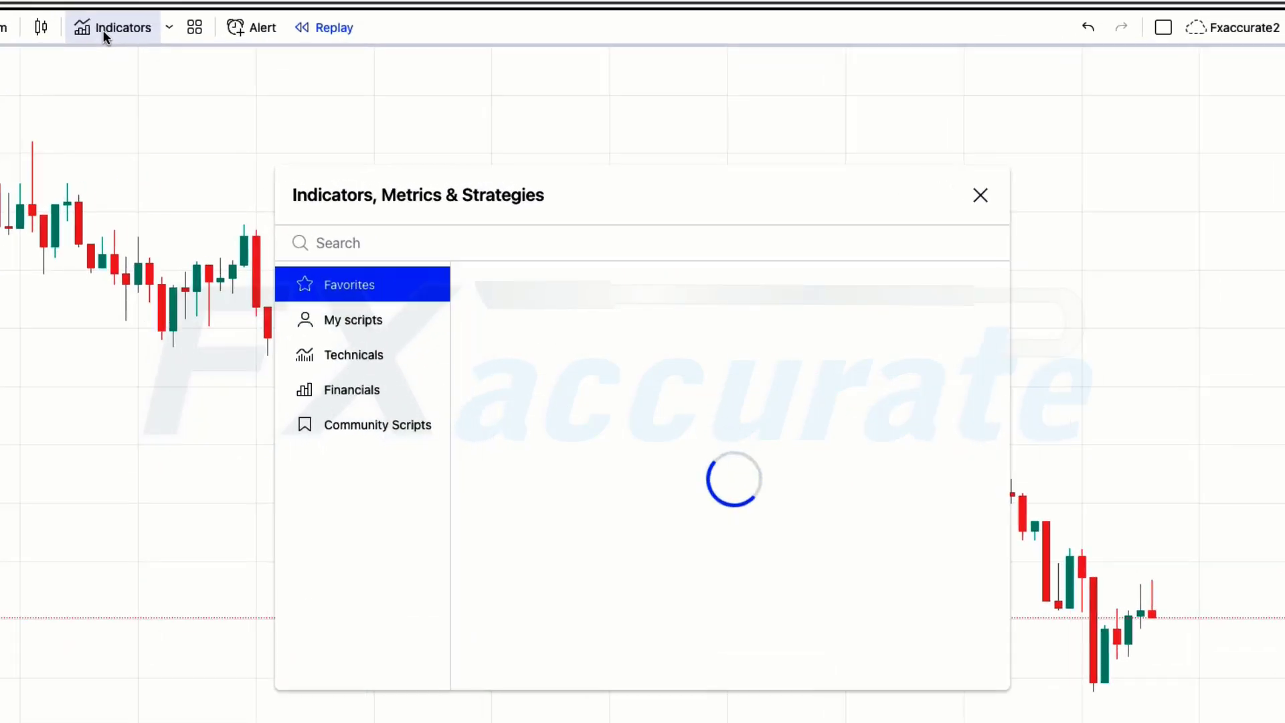
text(Trend Follower With Help of Donchian Channels)
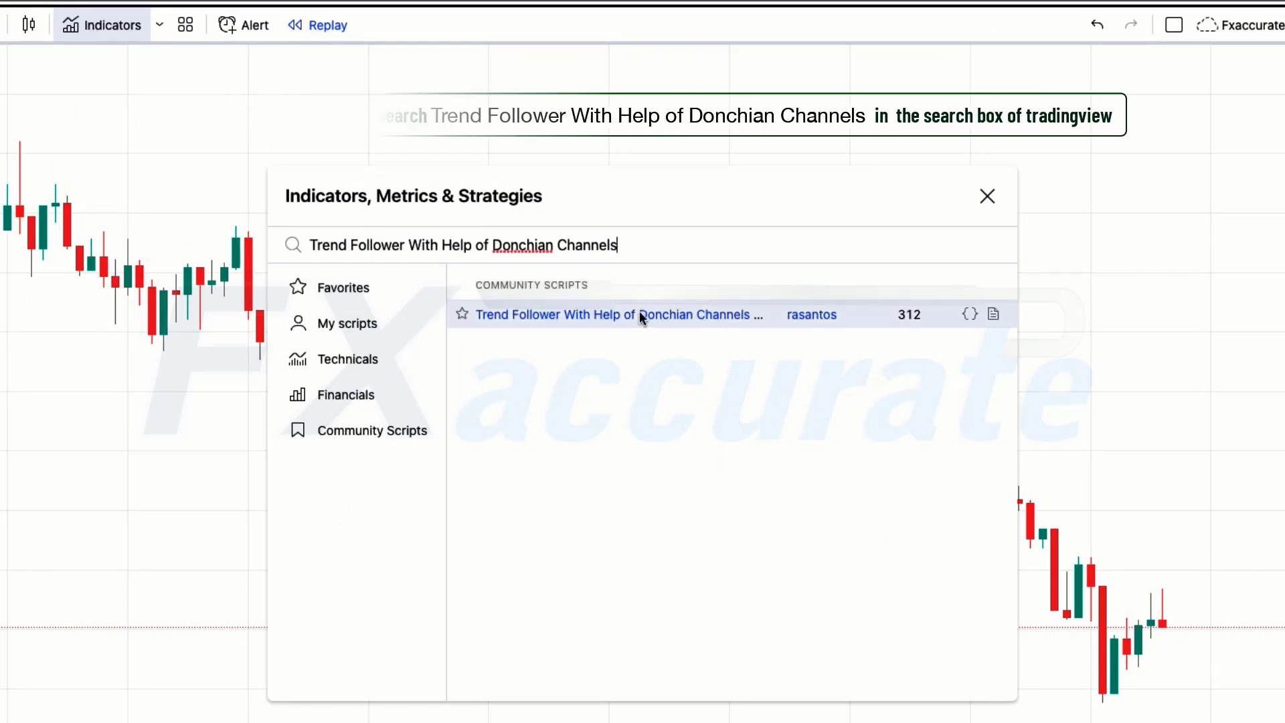
click(660, 312)
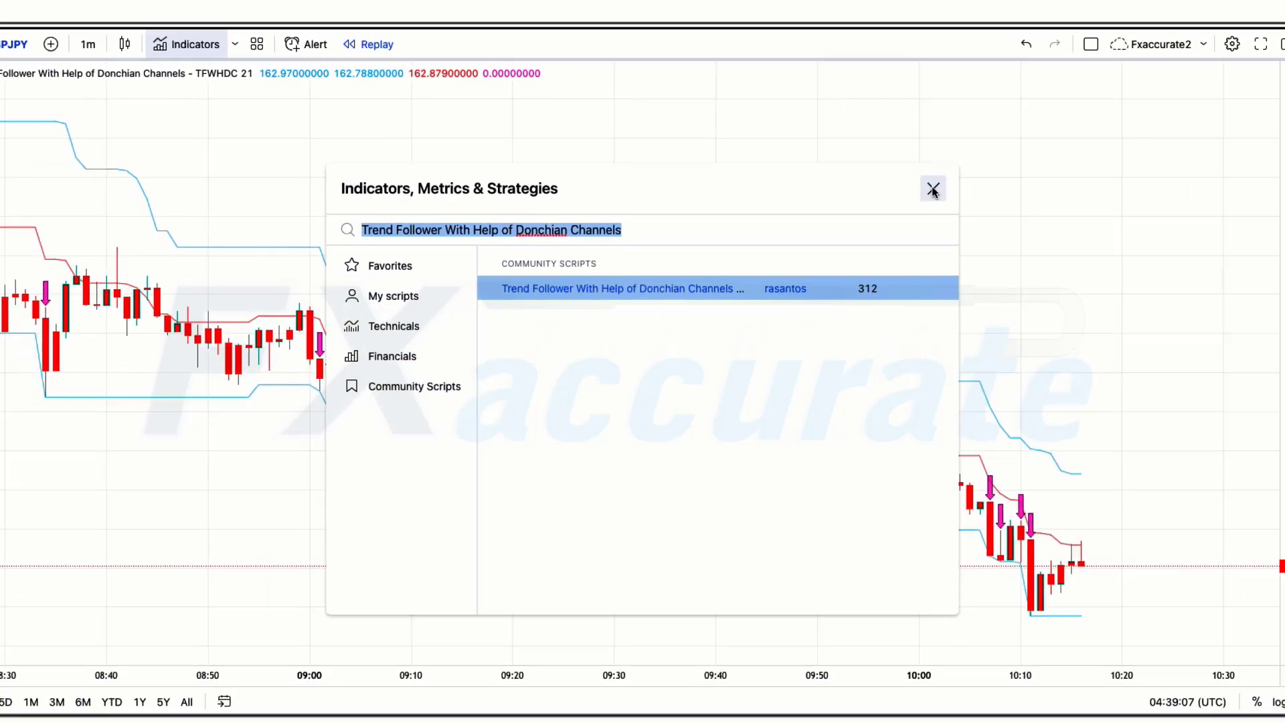
click(932, 189)
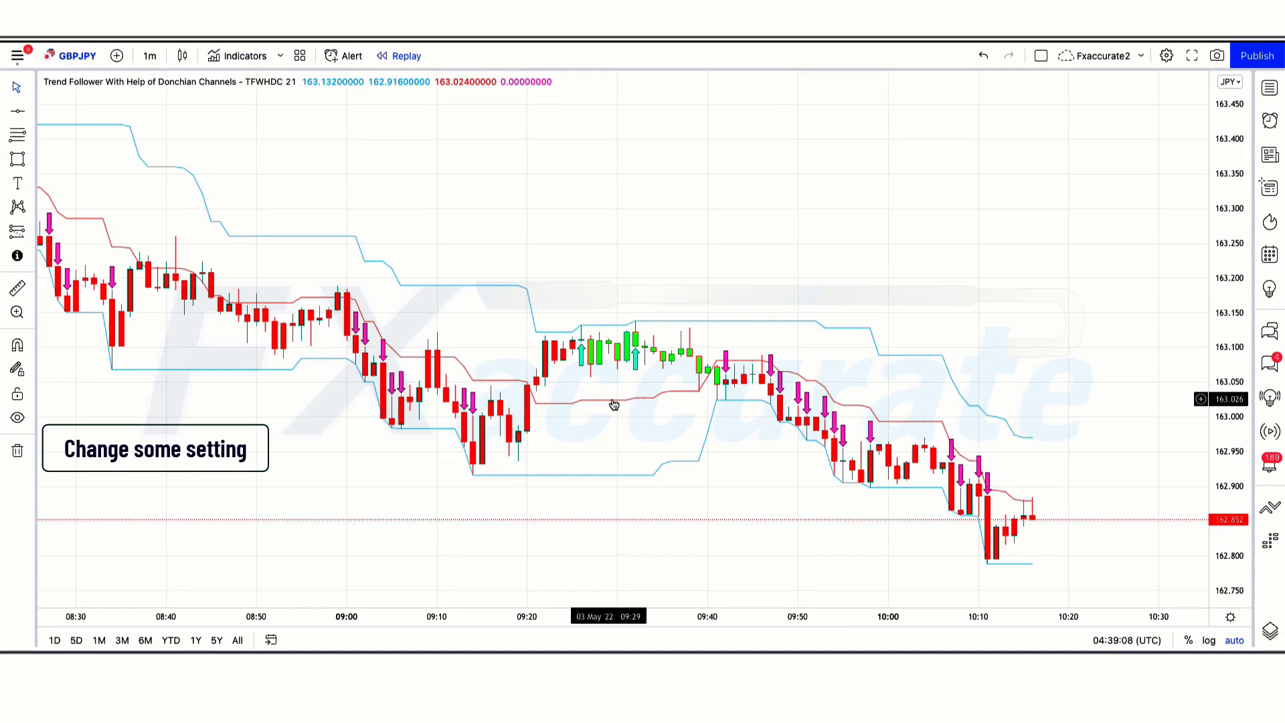
double_click(612, 400)
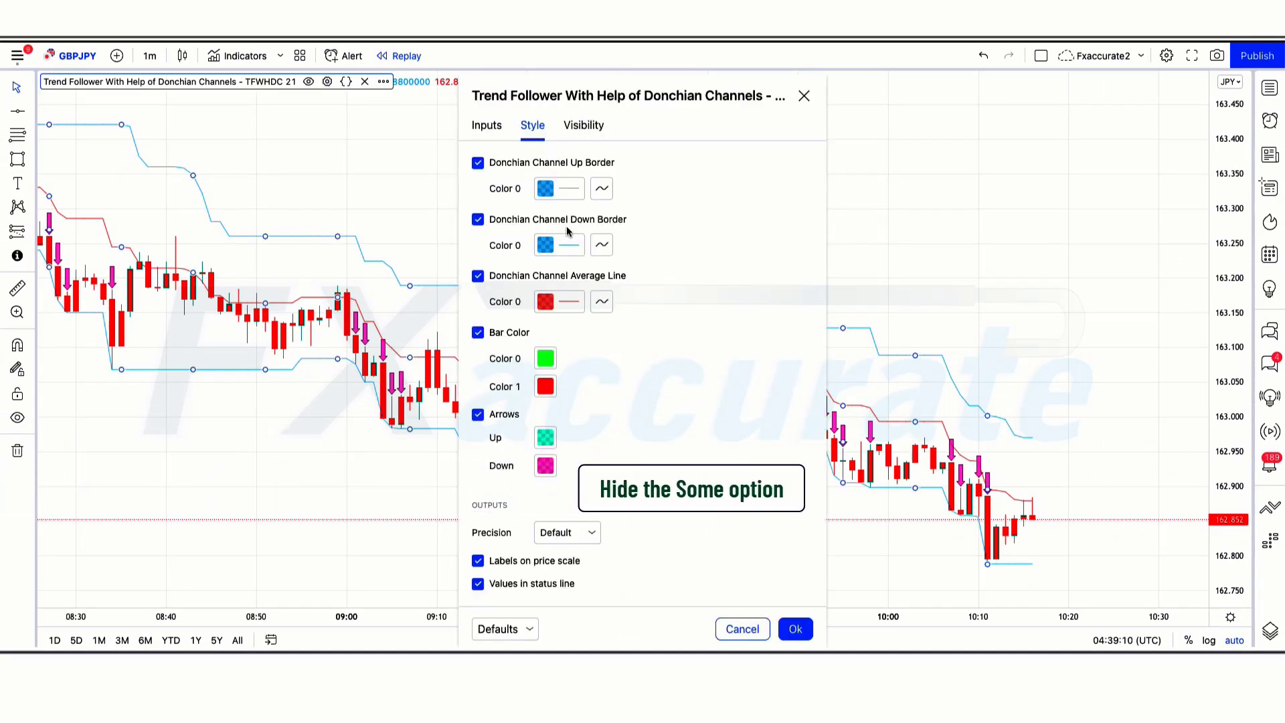
- Hide the Donchian trend follower's arrows and change its Length from 21 to 77
click(479, 415)
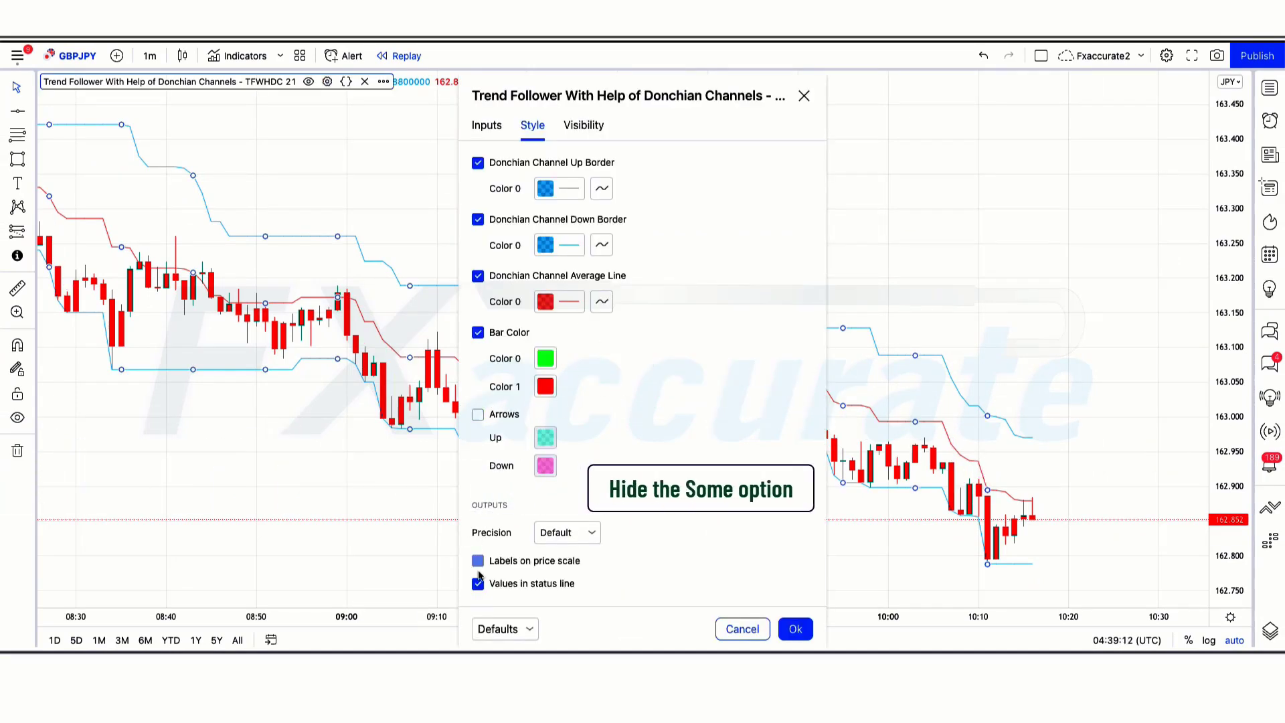
click(486, 125)
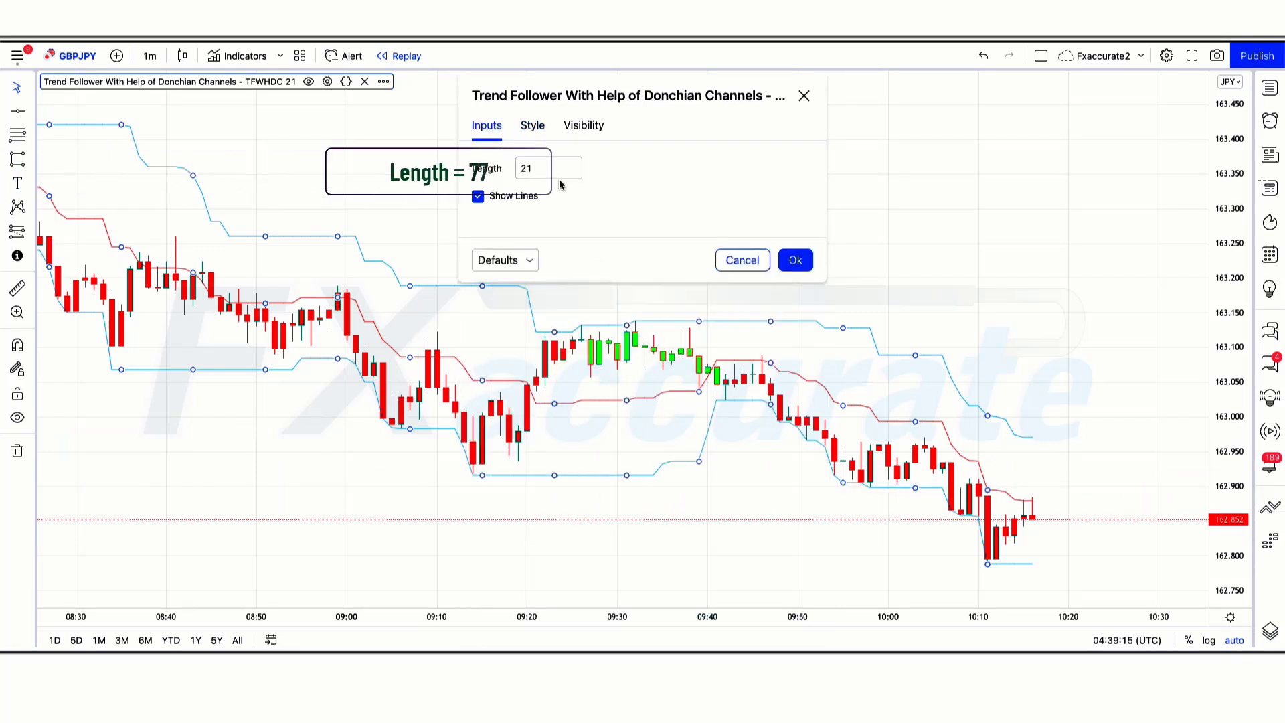
drag(559, 174, 488, 169)
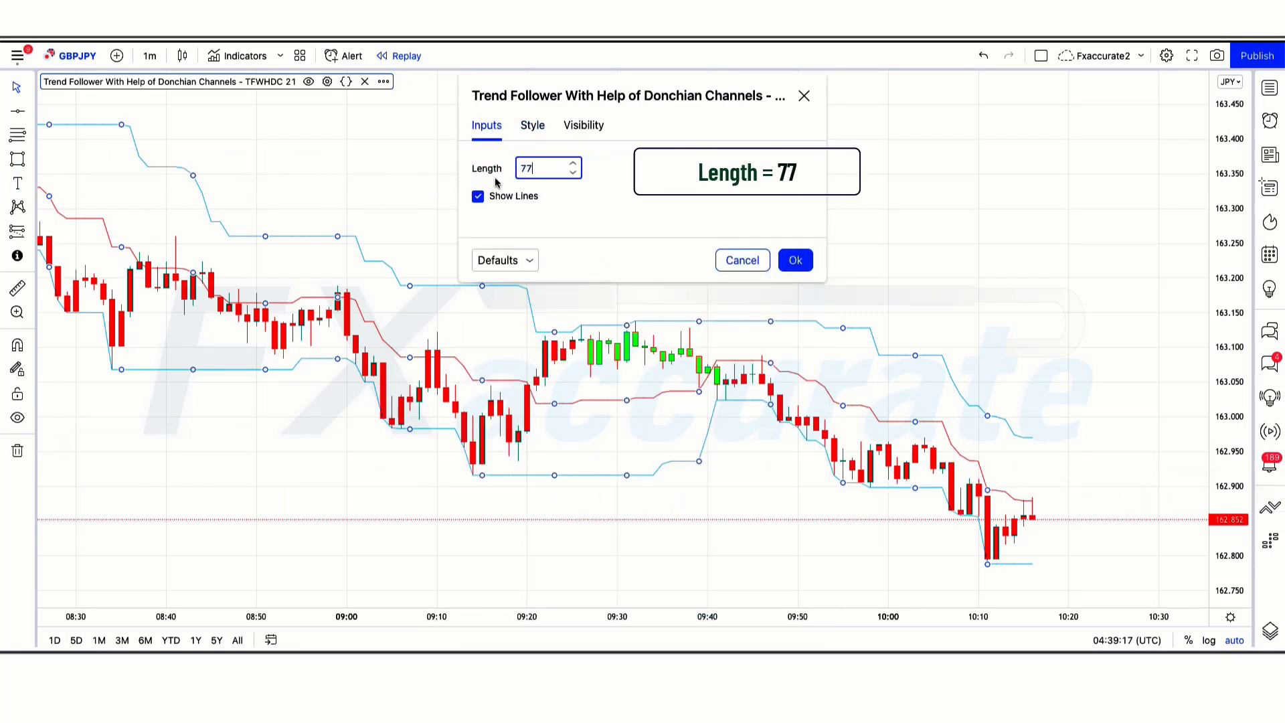
click(795, 260)
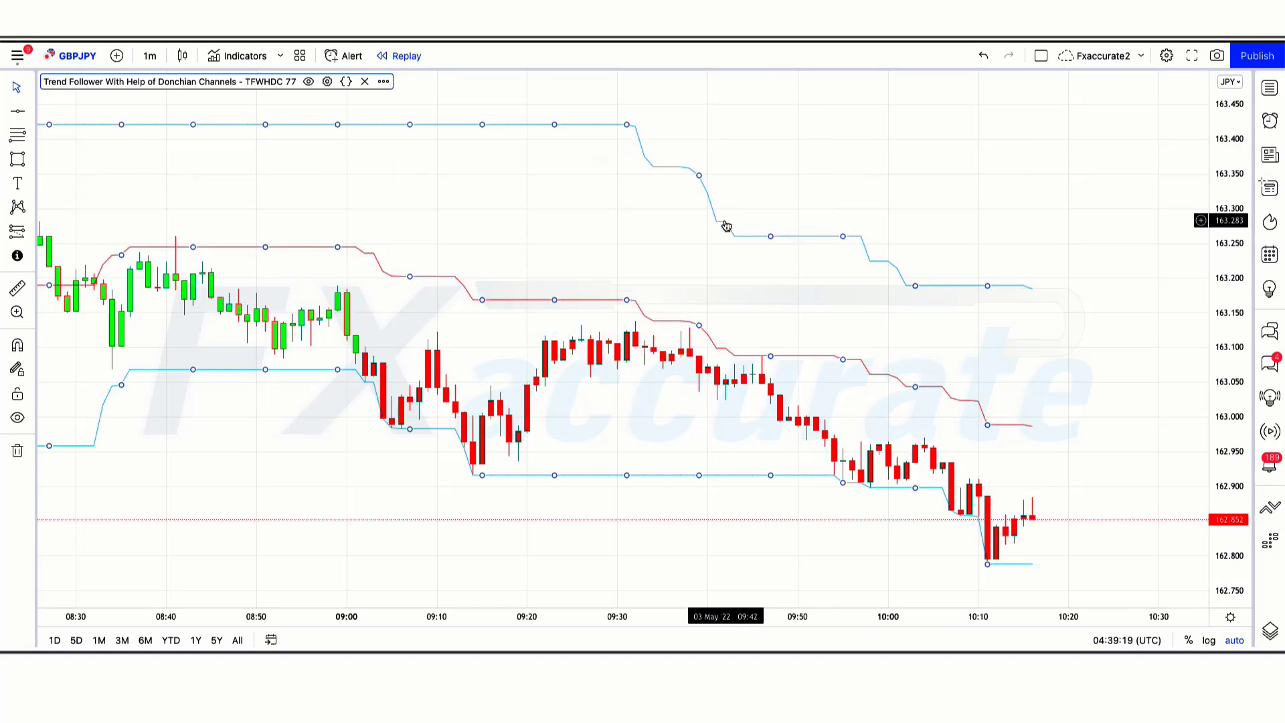
click(775, 282)
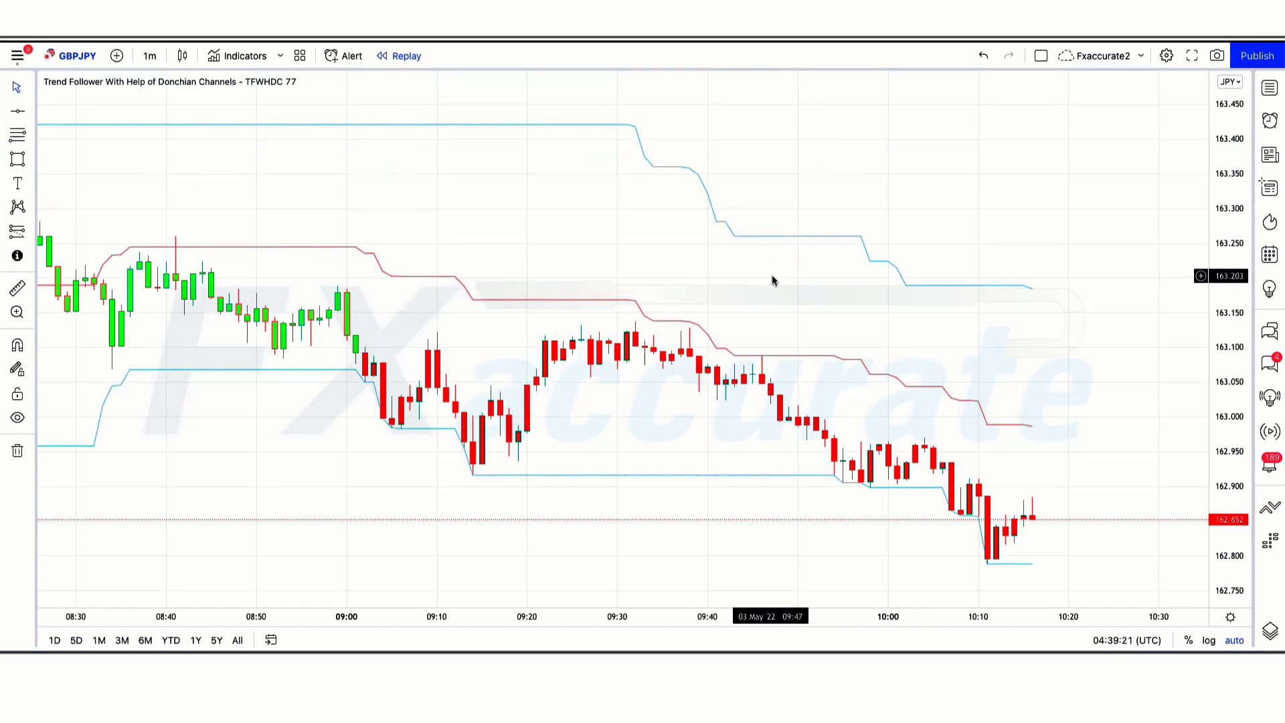
- Search for the 'Trend Following Long Only Strategy' community script and add it to the chart
click(239, 56)
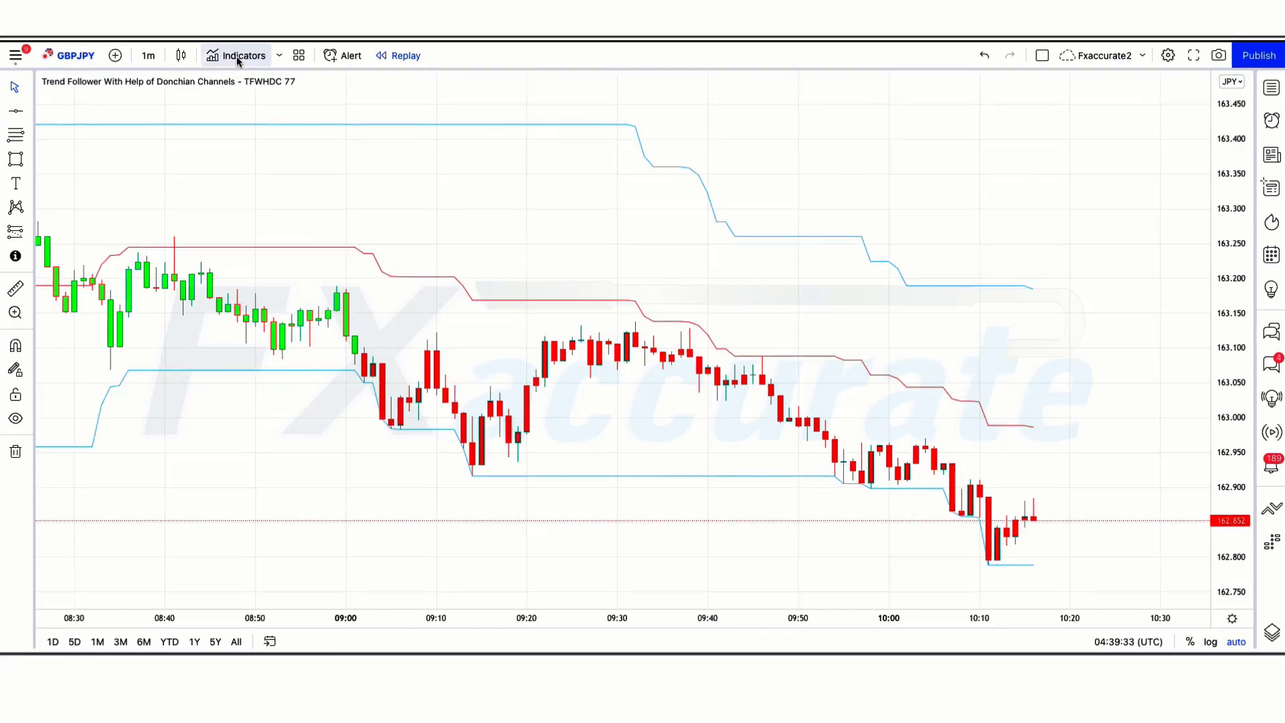
text(Trend Following Long Only Strategy)
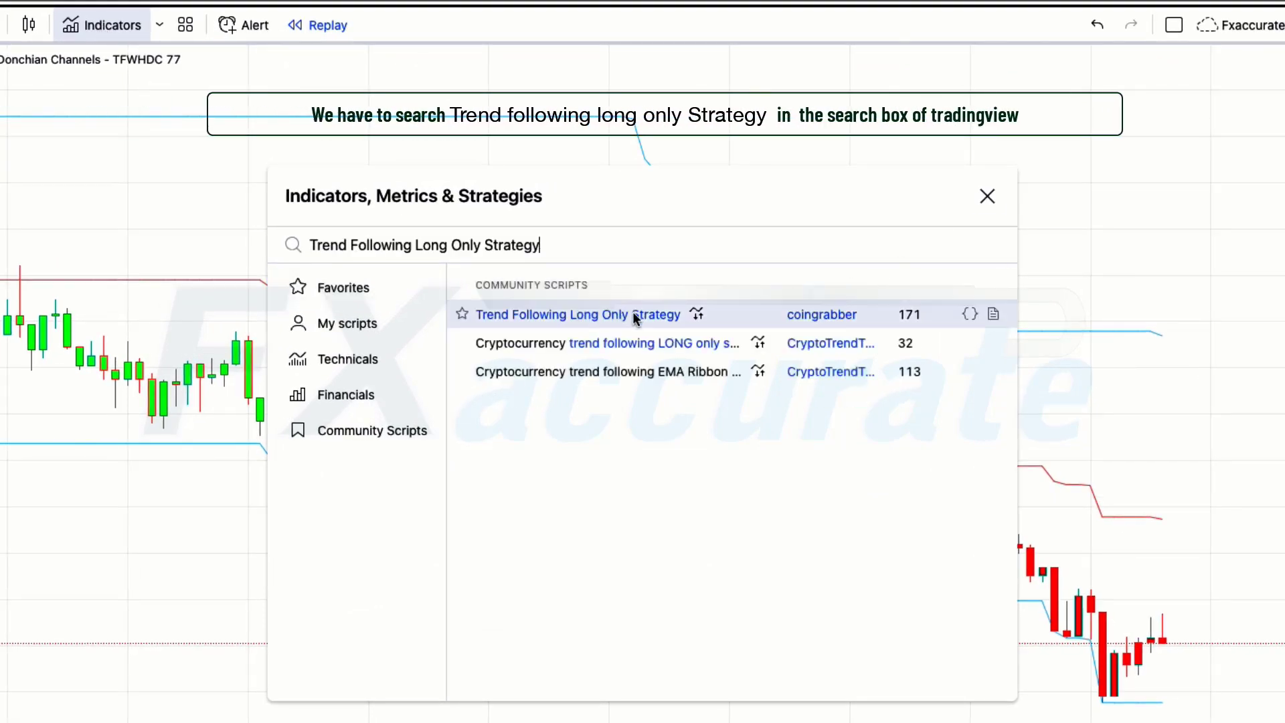
click(567, 316)
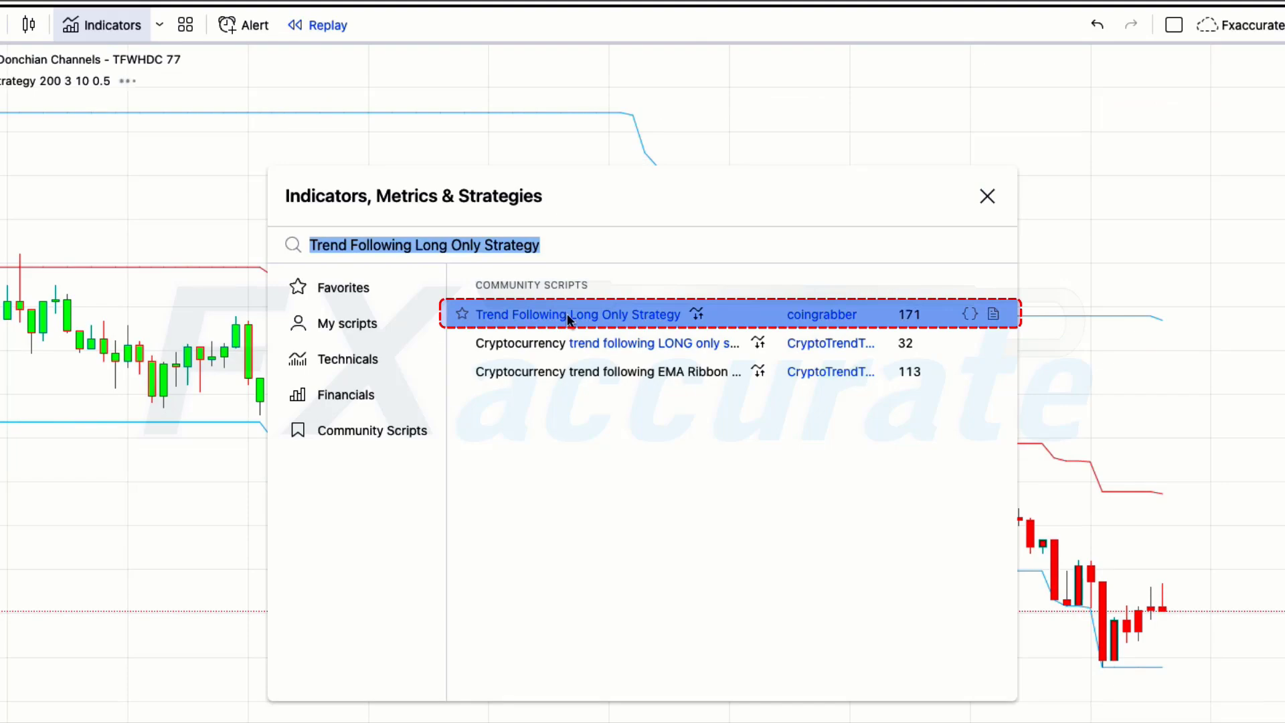
click(987, 197)
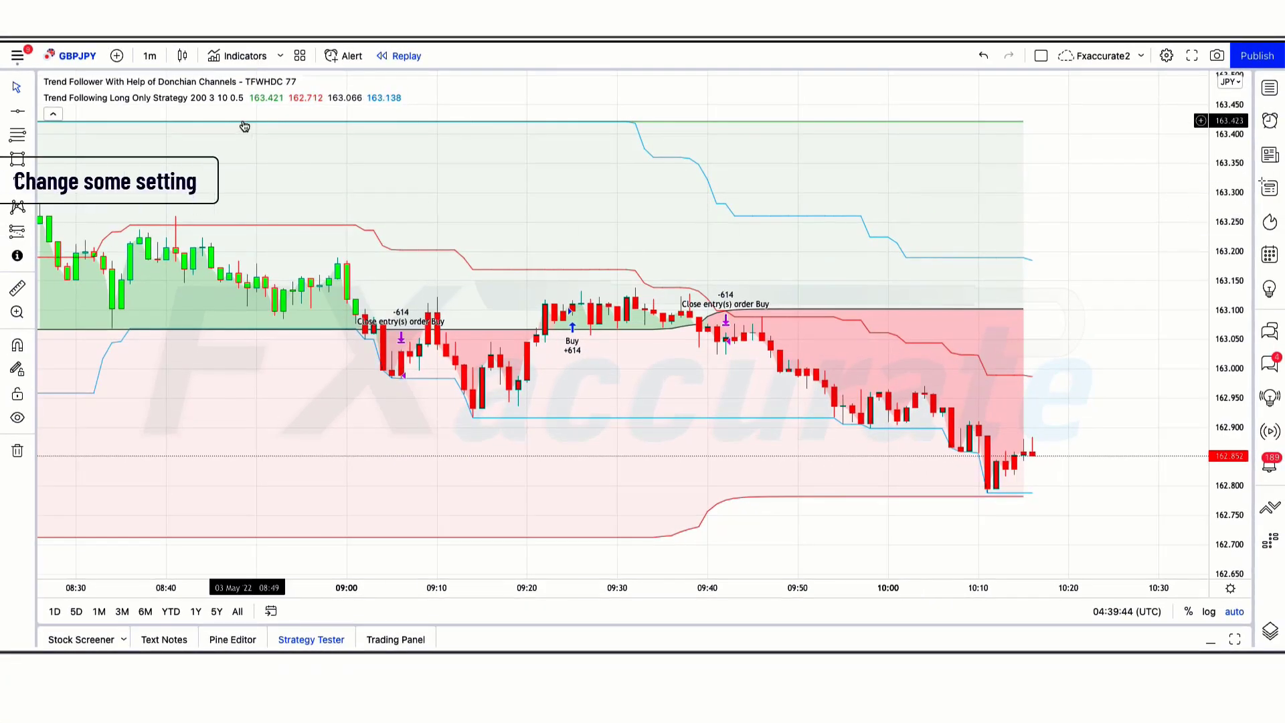
- Turn off the strategy's values in the status line in its Style settings
mouse_move(163, 102)
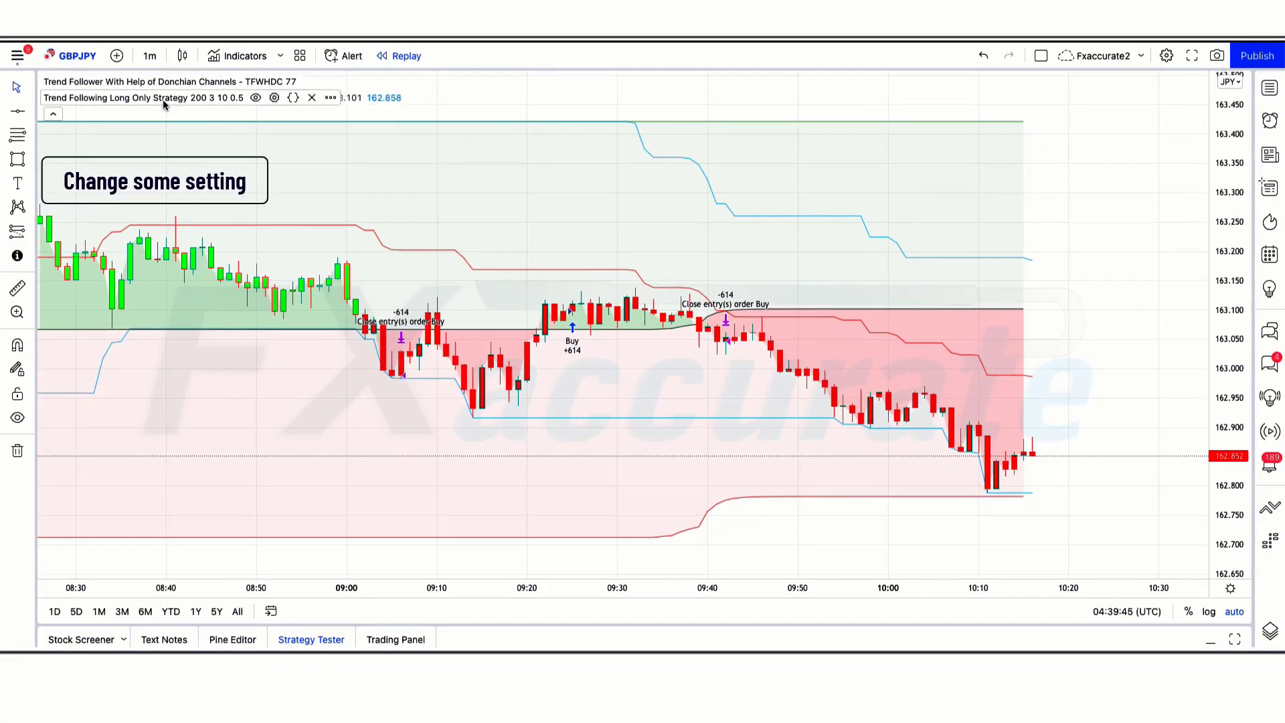
click(274, 98)
click(596, 278)
click(652, 218)
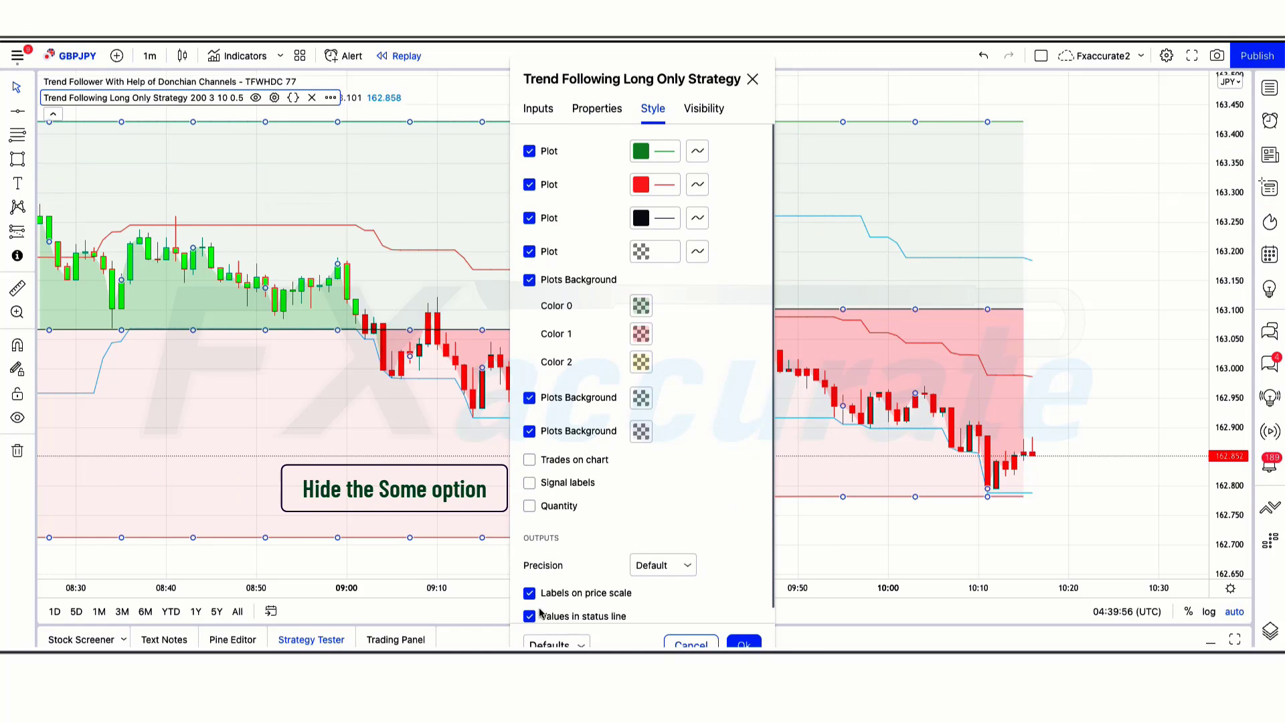
click(529, 616)
- Raise the Color 0 and Color 1 background opacity, apply, and collapse the Strategy Tester
click(640, 305)
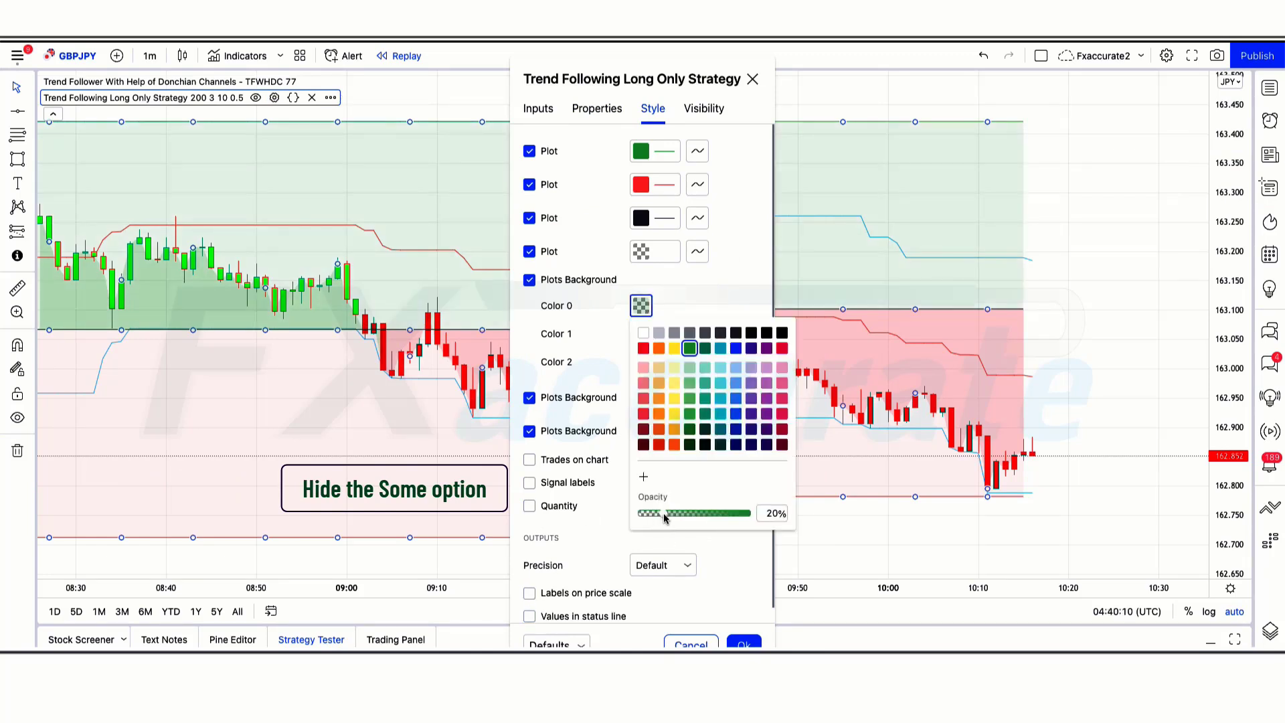
click(640, 333)
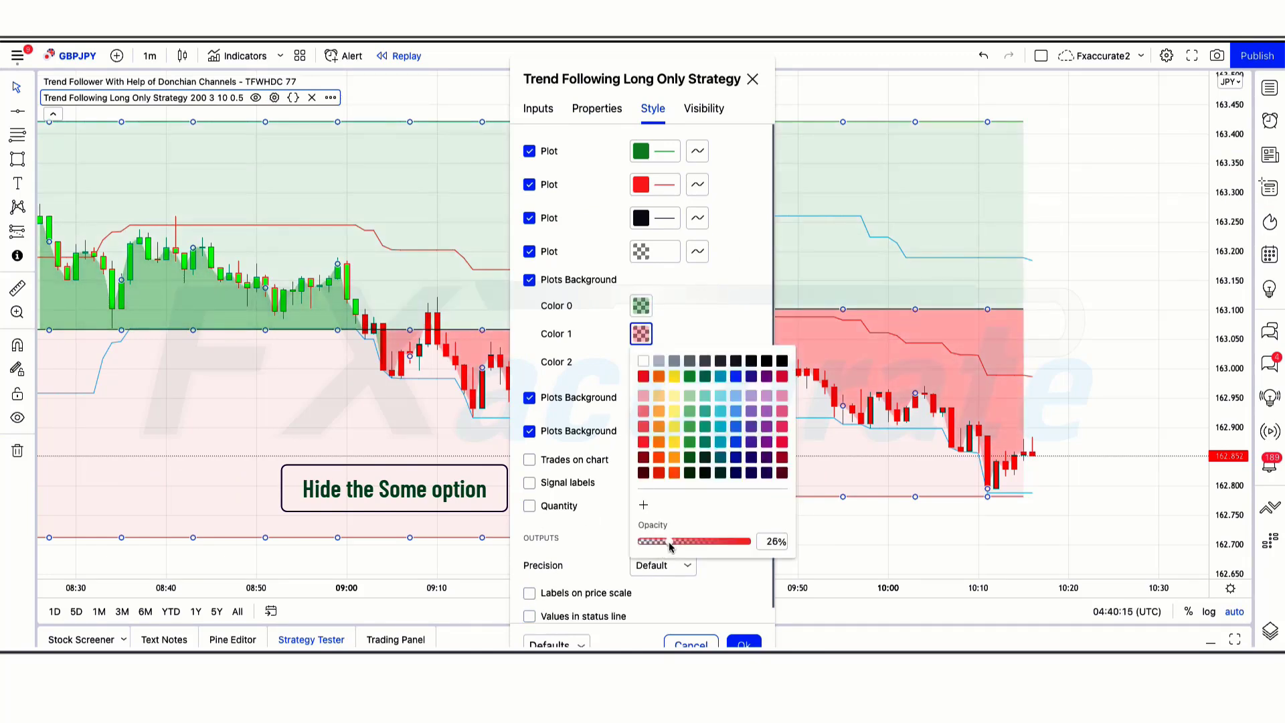
click(720, 309)
click(743, 644)
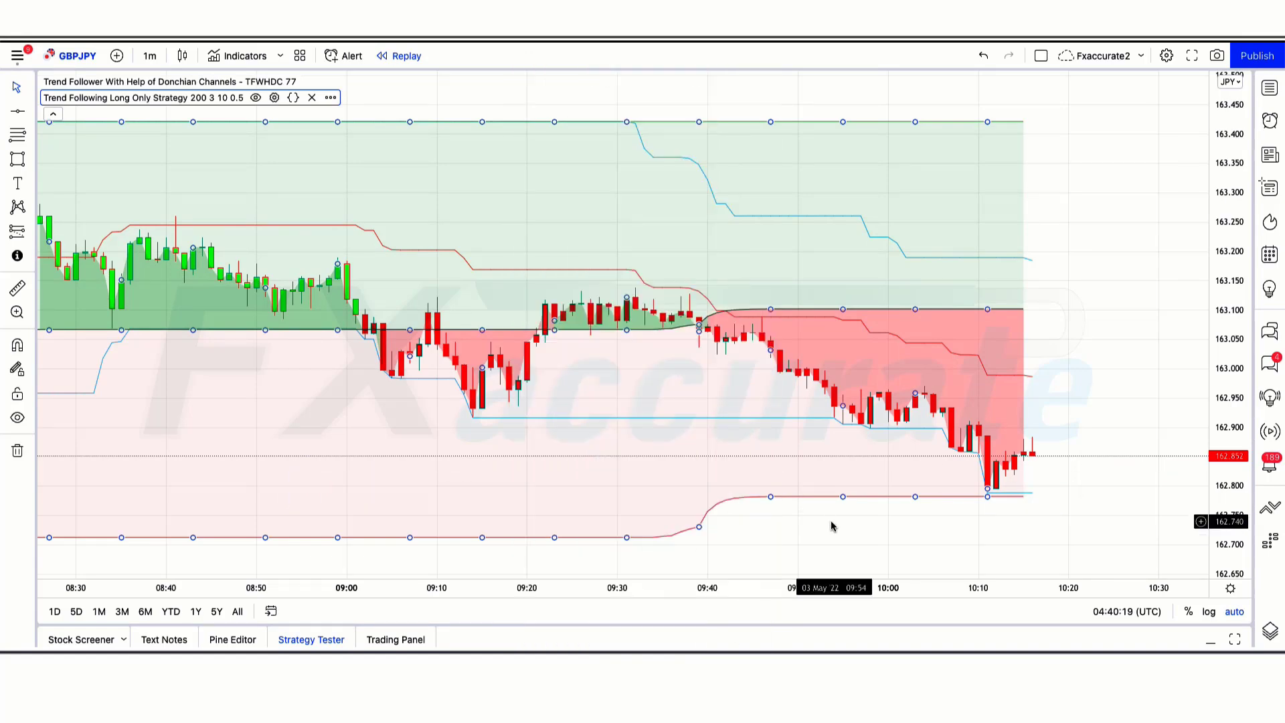
click(1210, 641)
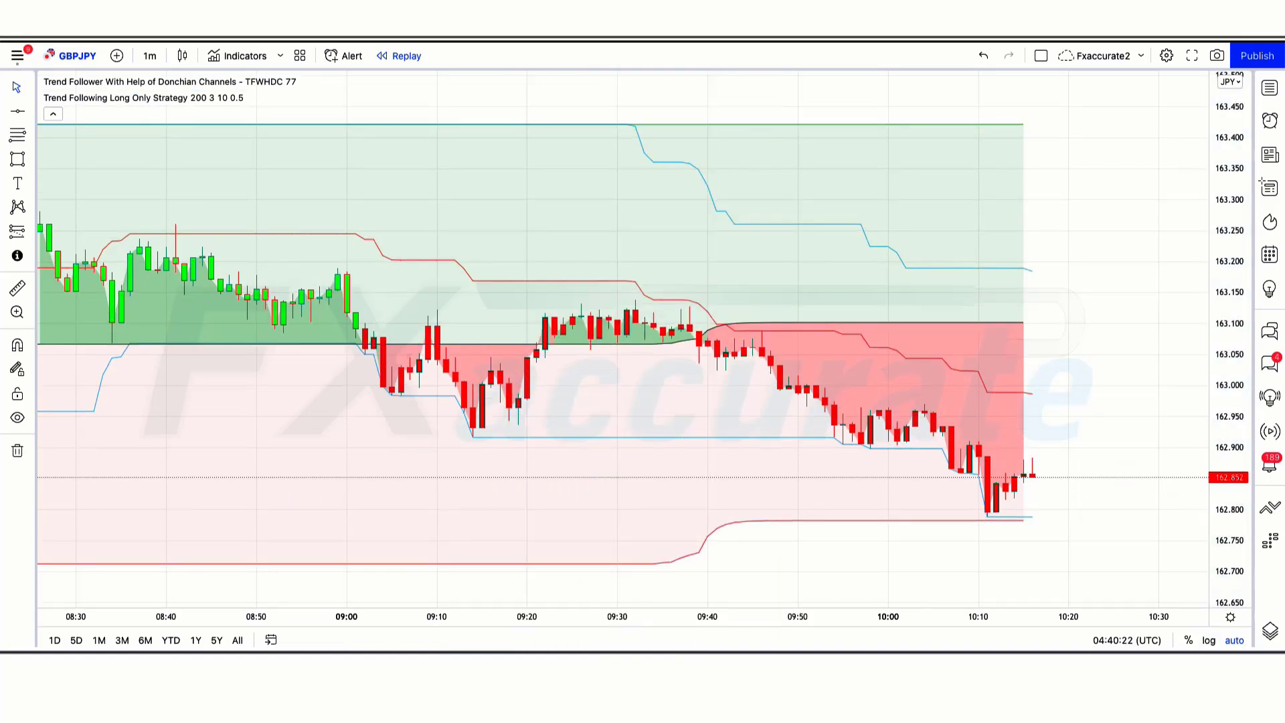
- Paste 'Kurutoga histogram' into the indicator search and add the Kurutoga Histogram (14) pane
click(244, 58)
text(Kurutoga histogram)
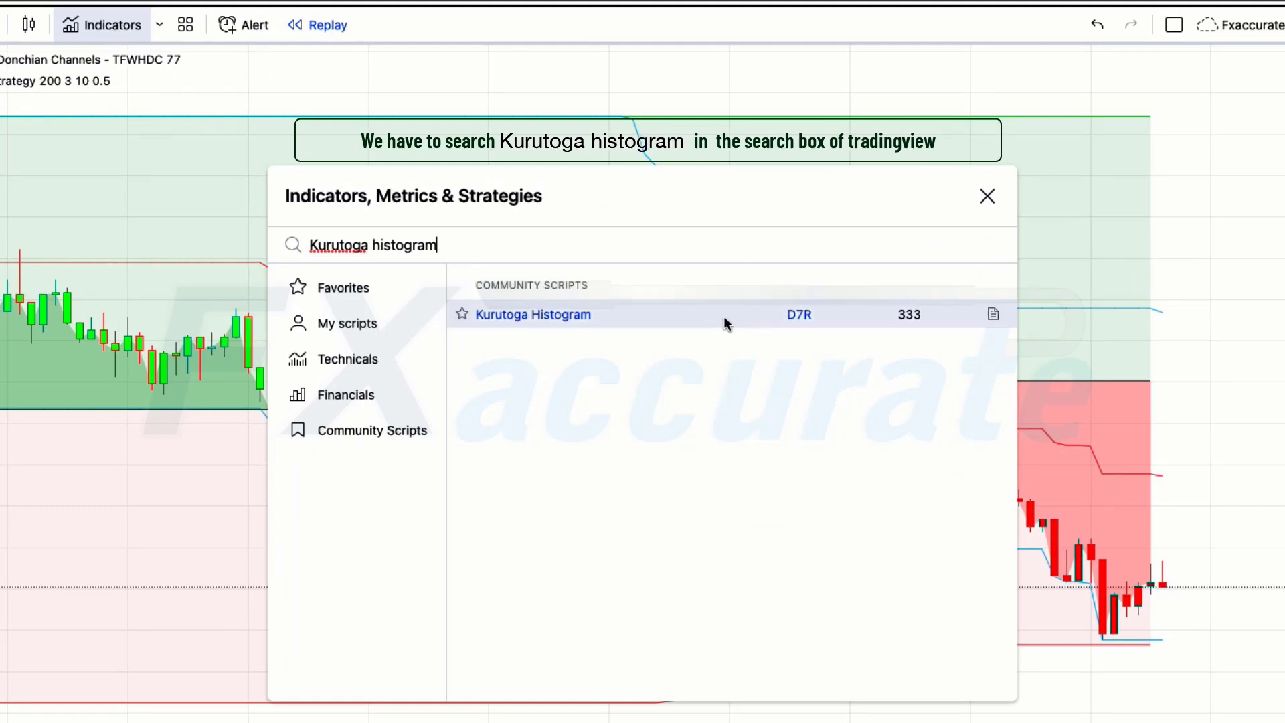
click(570, 317)
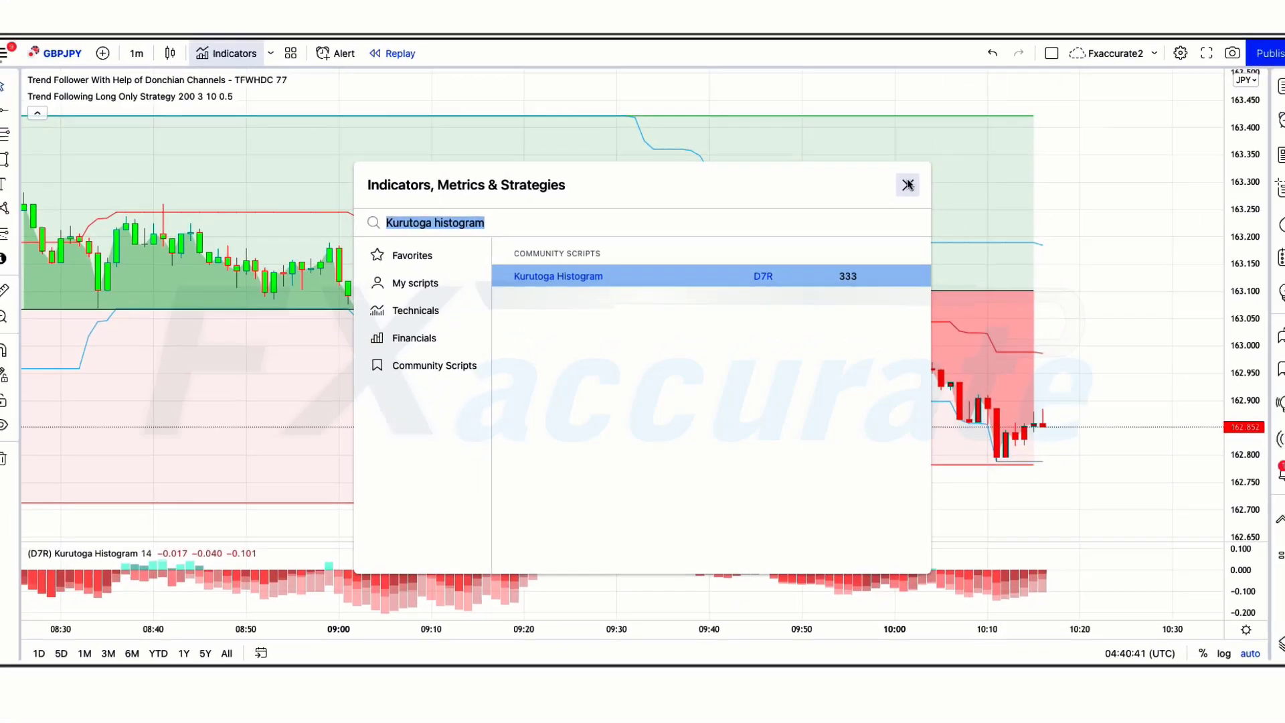
click(908, 184)
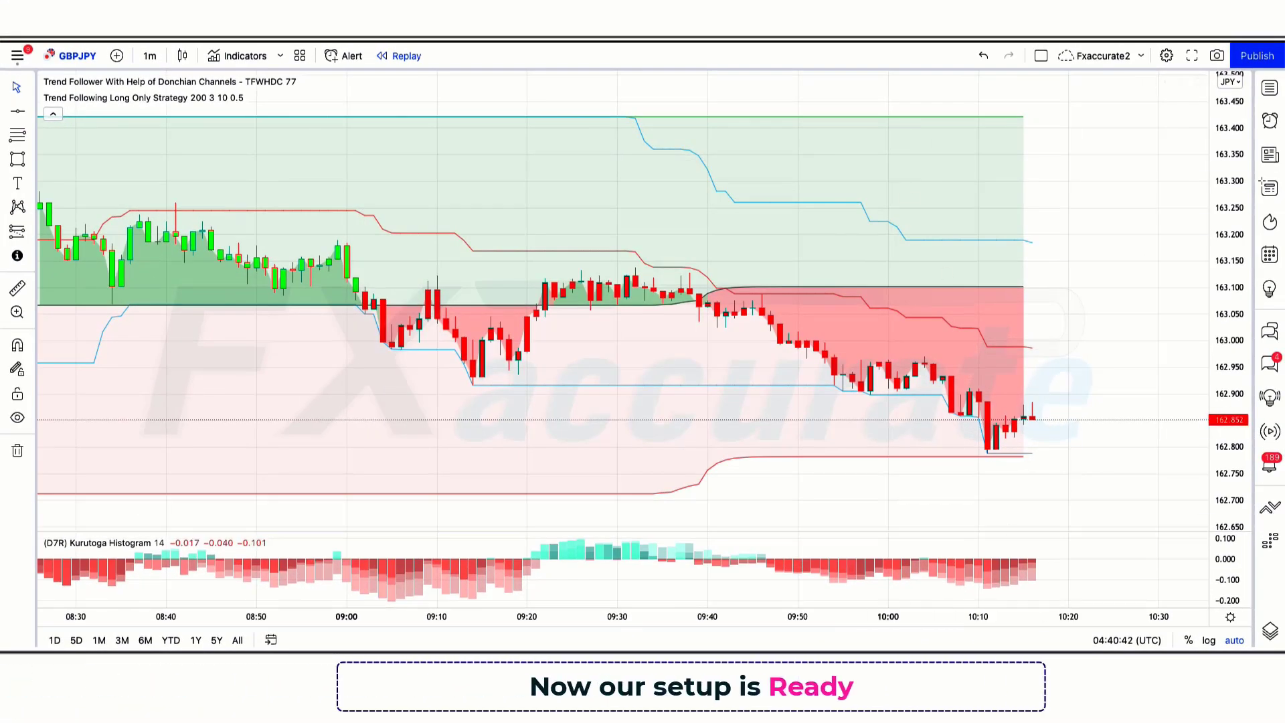